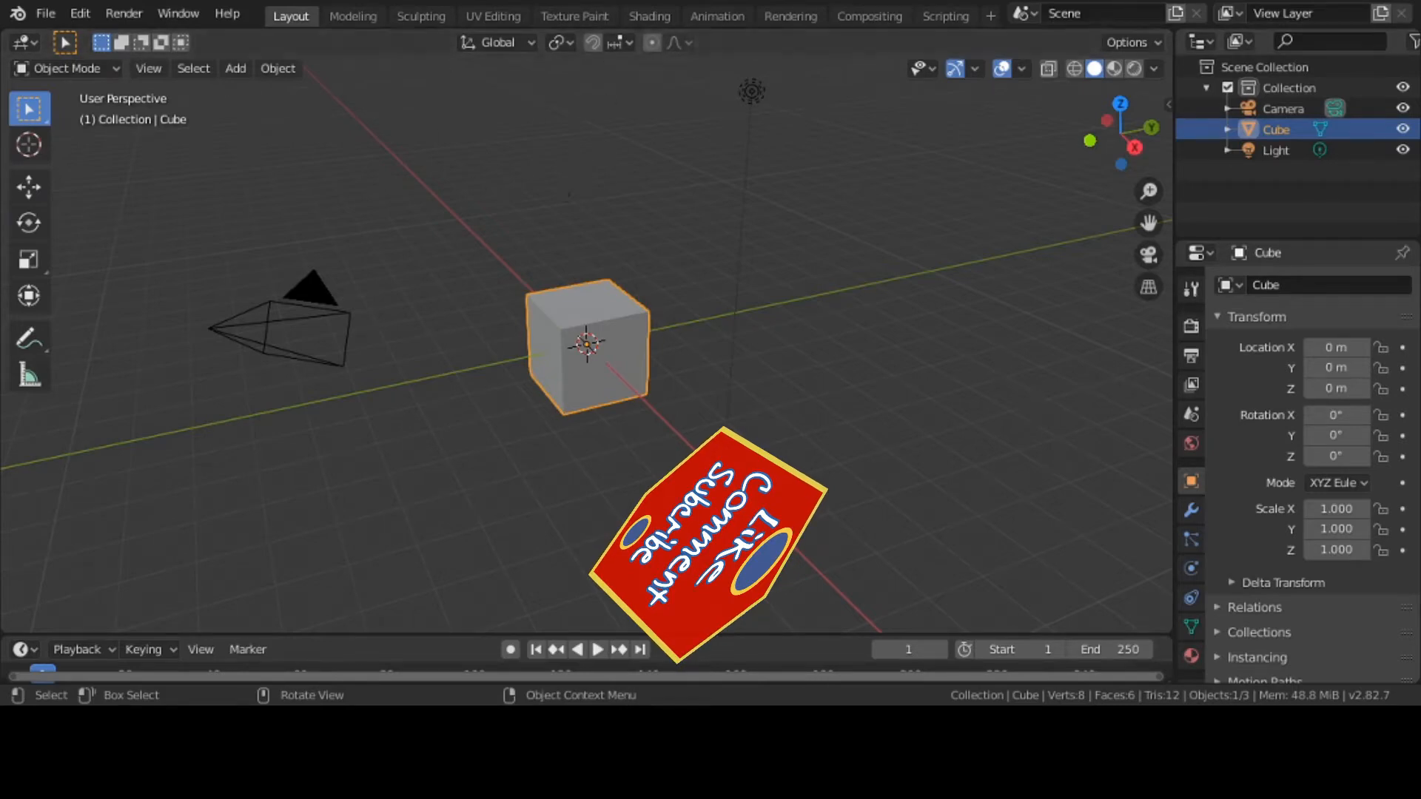
Step: Check the program version on the splash screen
click(20, 14)
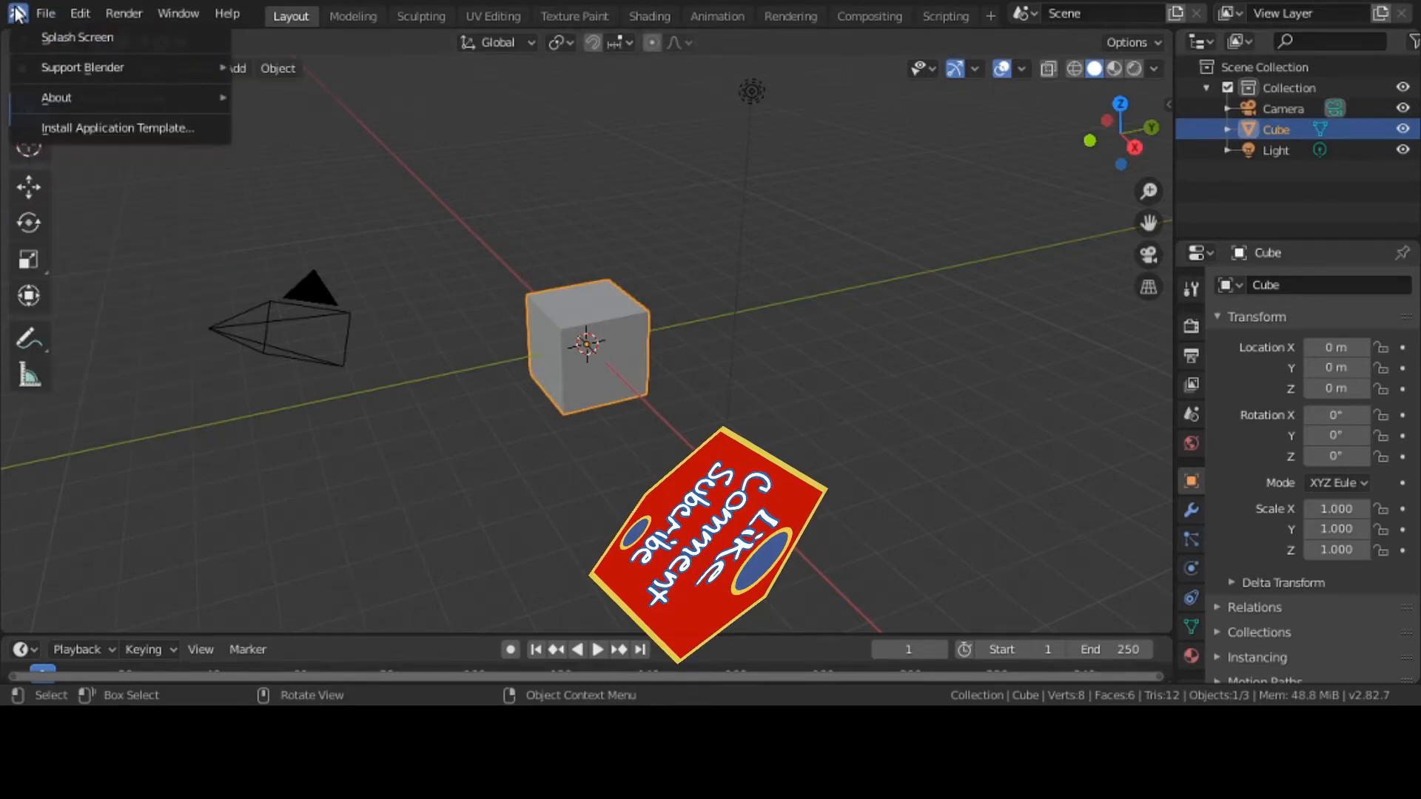
click(43, 38)
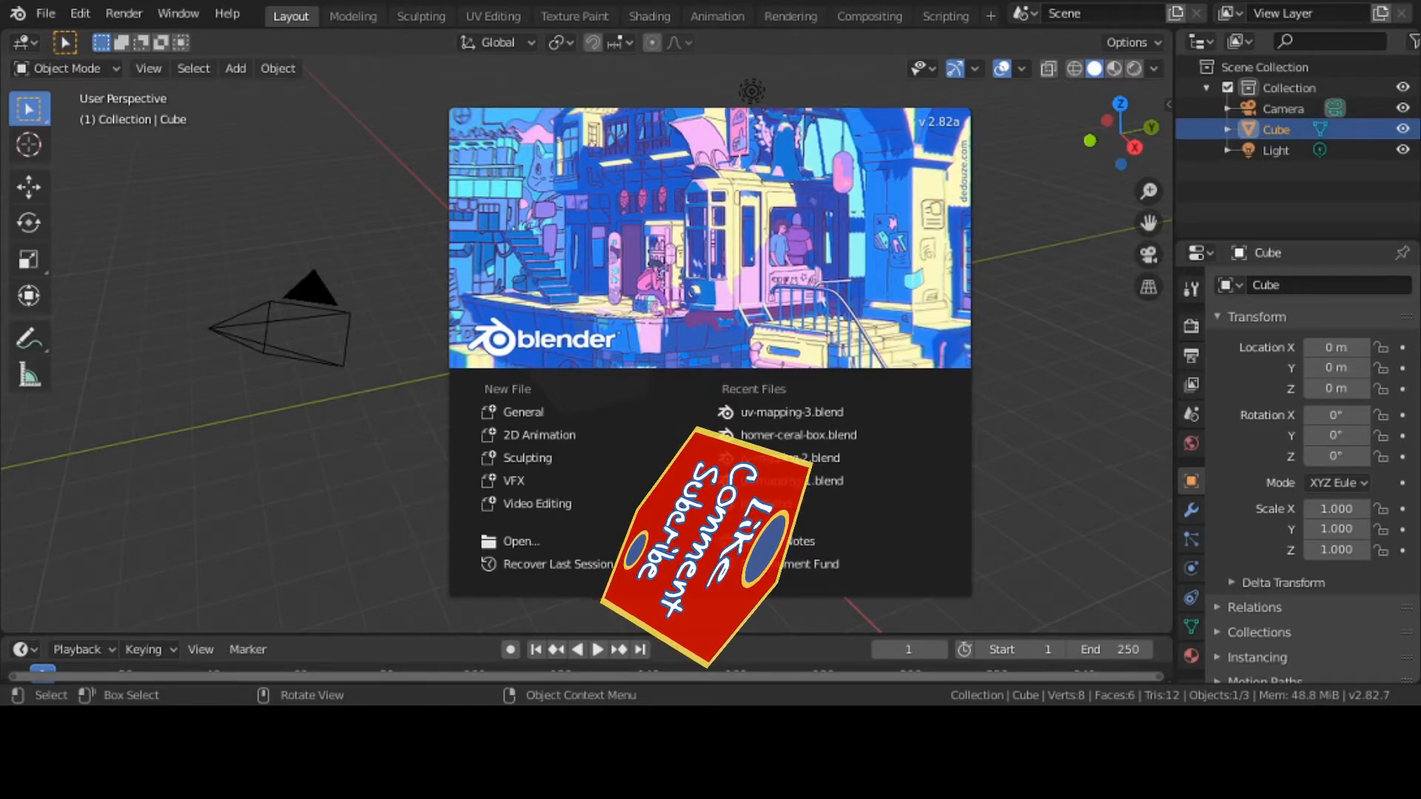
click(777, 137)
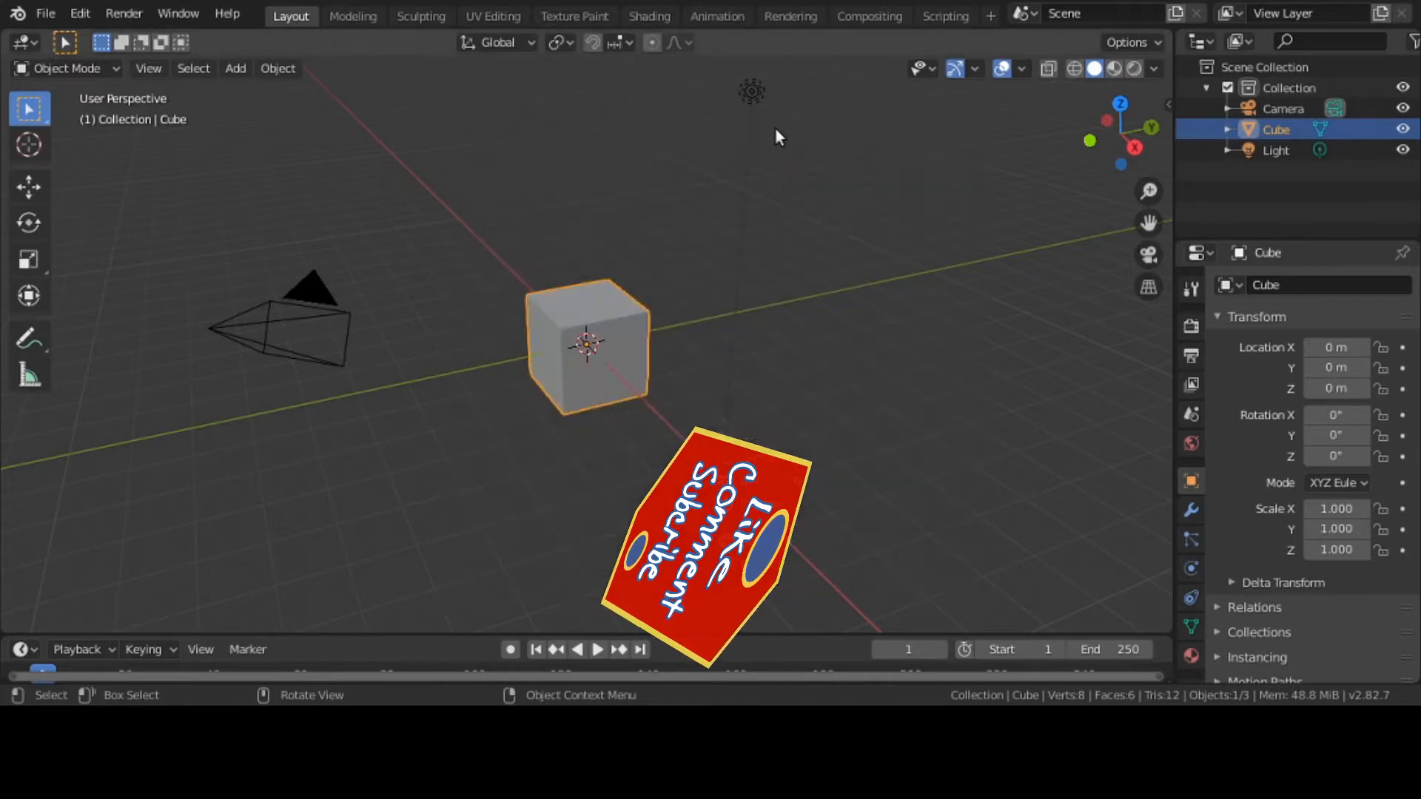
Step: Delete the default cube and add a mesh plane in its place
key(x)
click(780, 355)
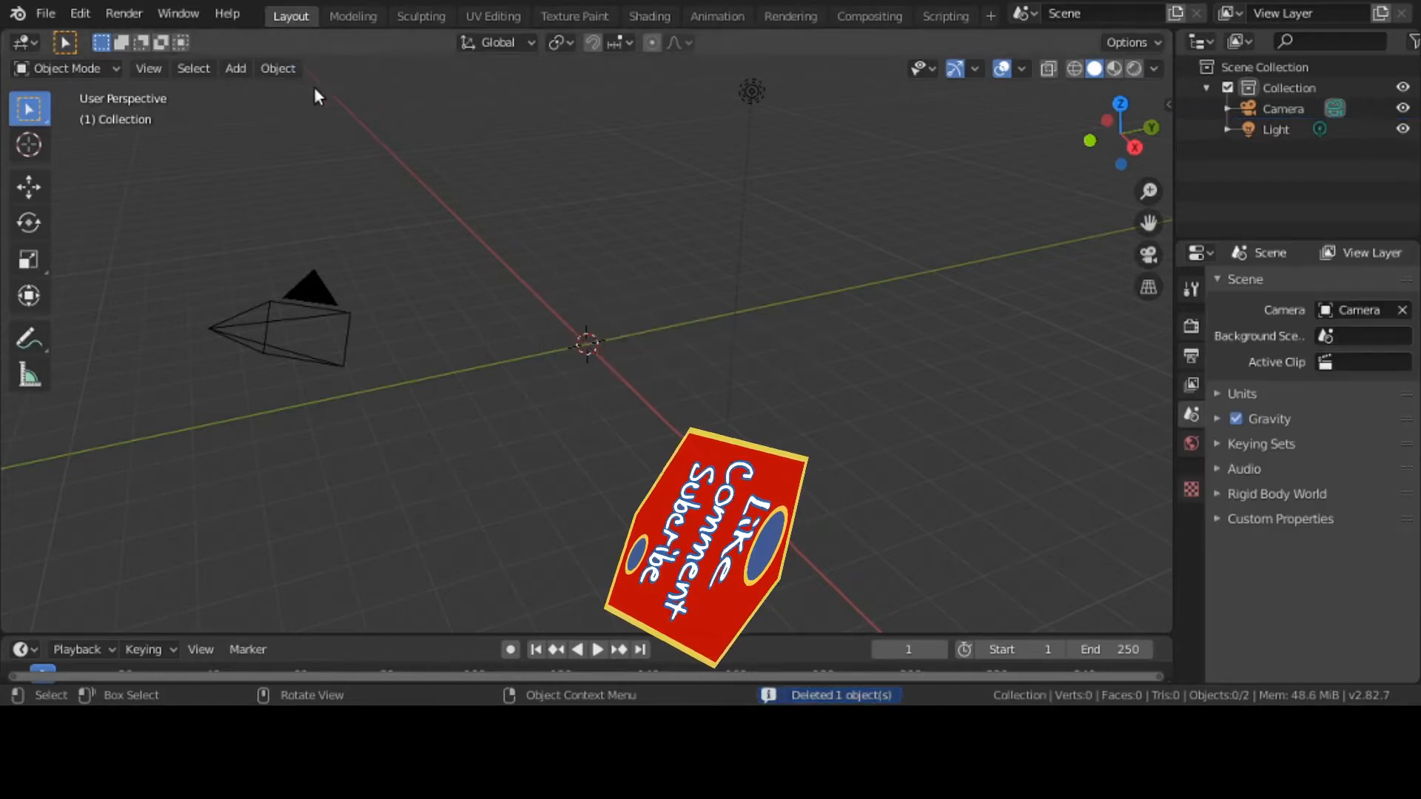
click(238, 68)
mouse_move(277, 96)
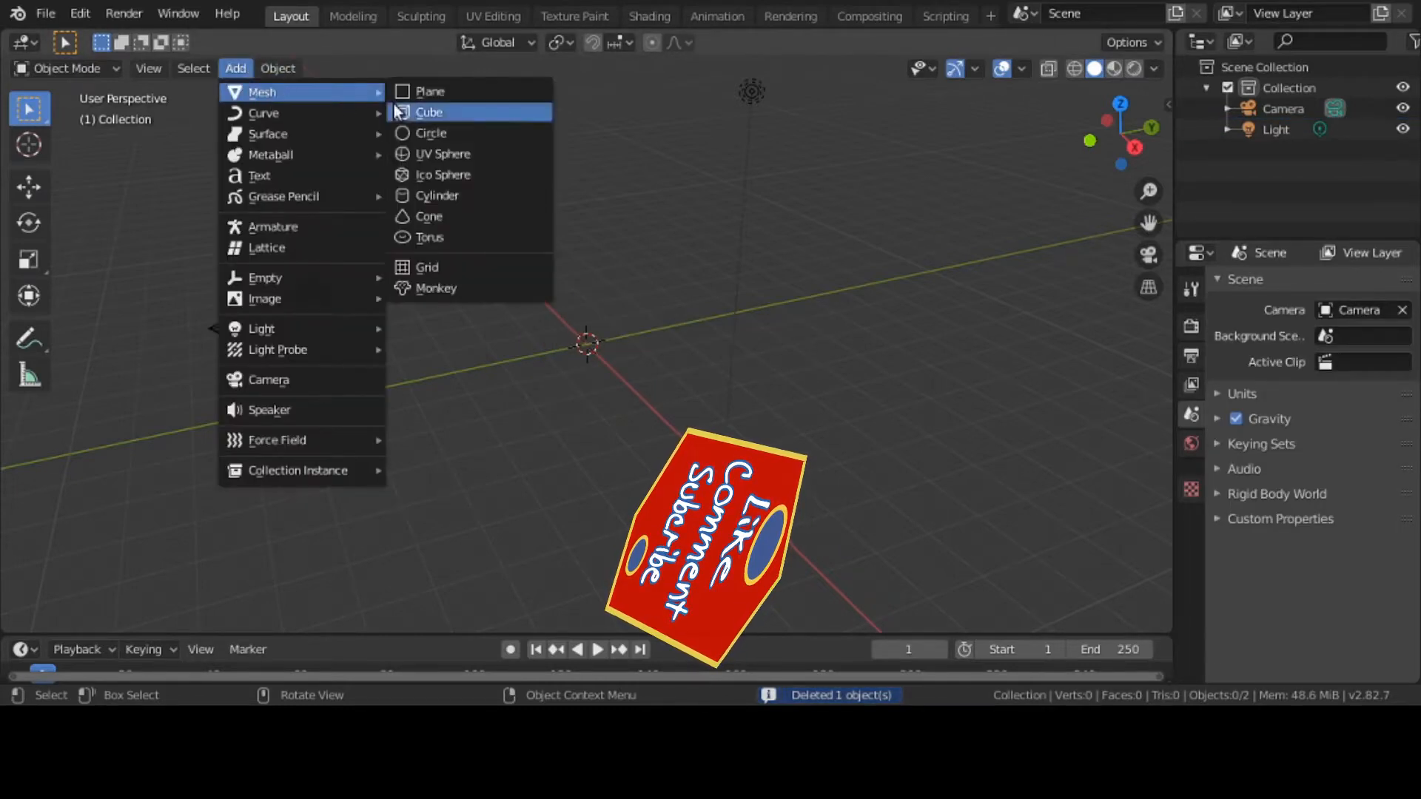
click(430, 99)
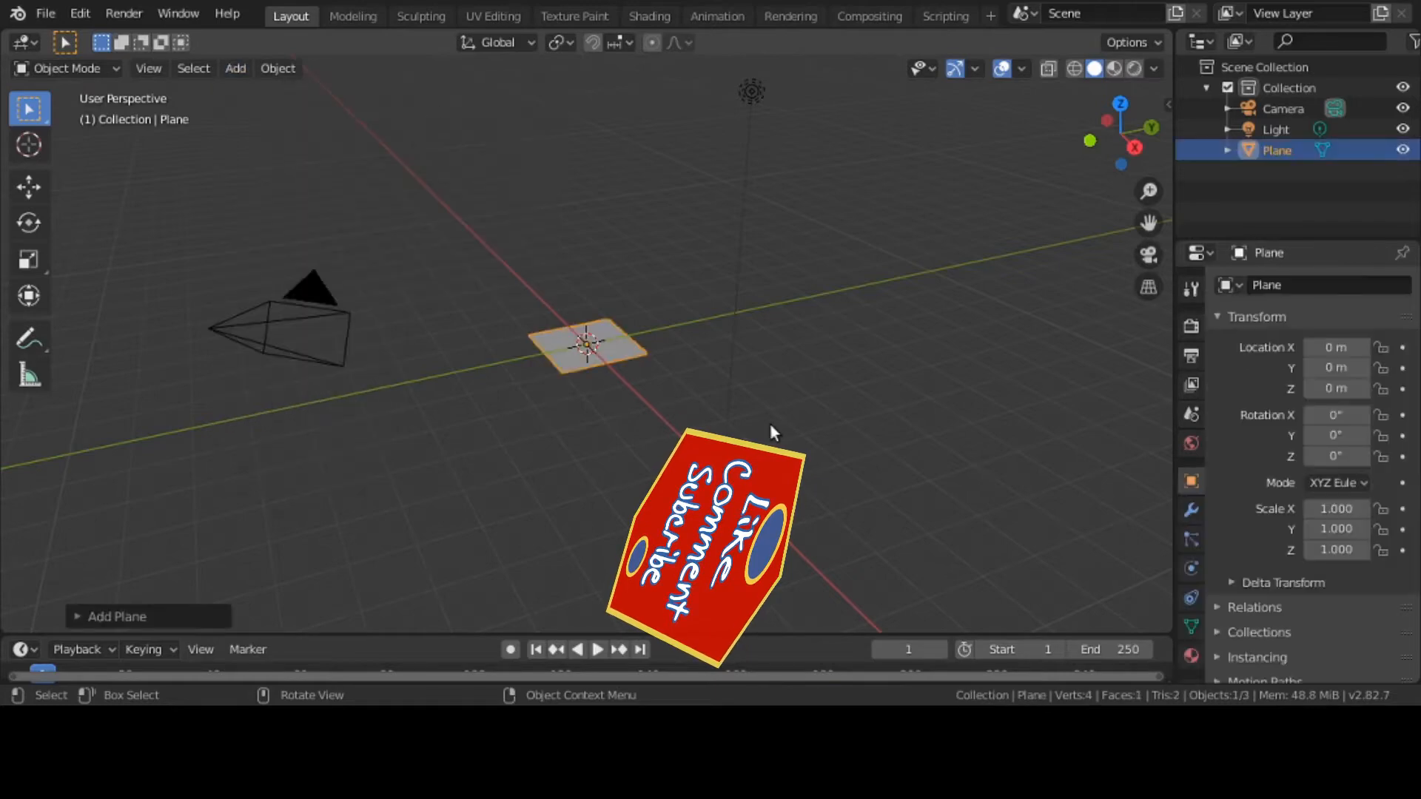
Step: Scale the plane up uniformly by a factor of about 4.04
key(s)
click(1024, 552)
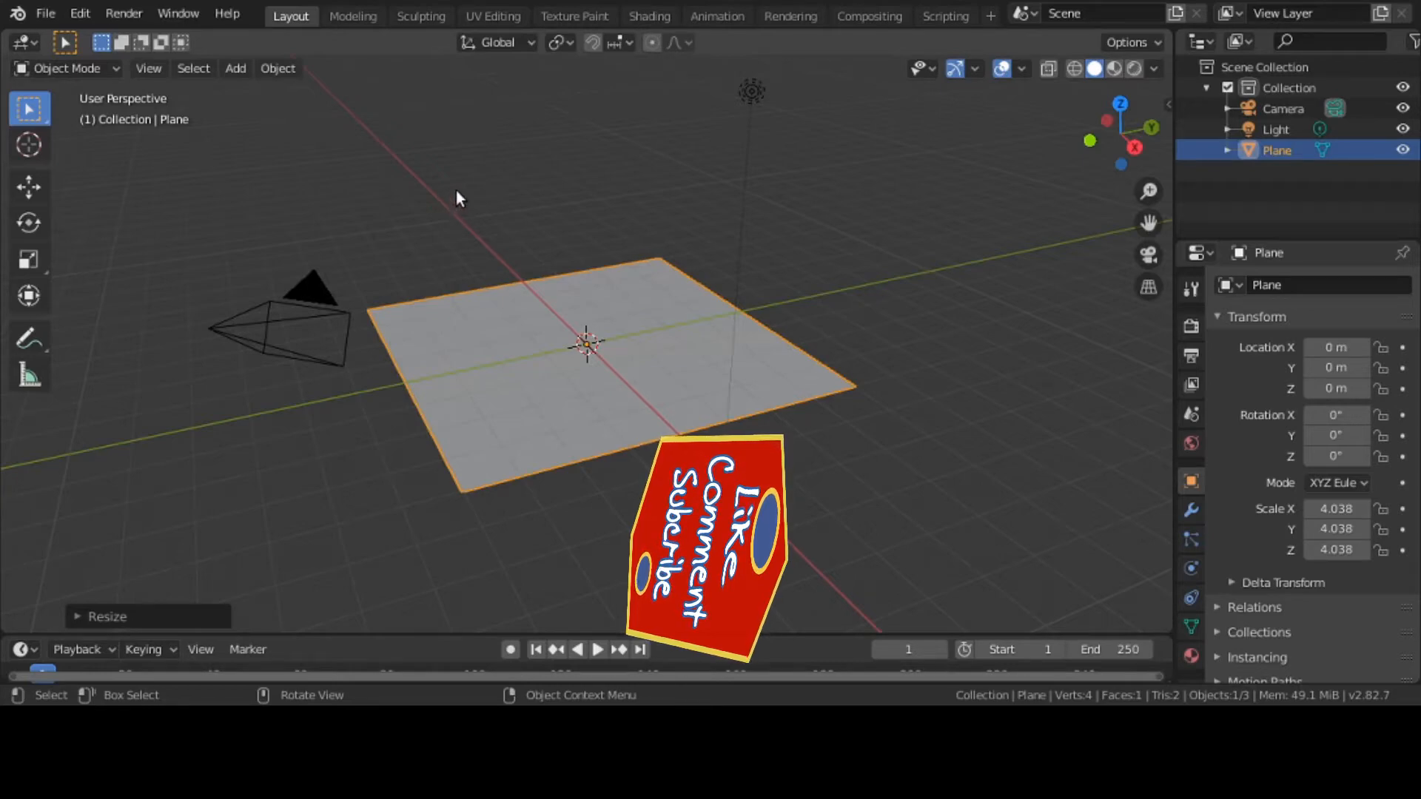
scroll(456, 189, up, 1)
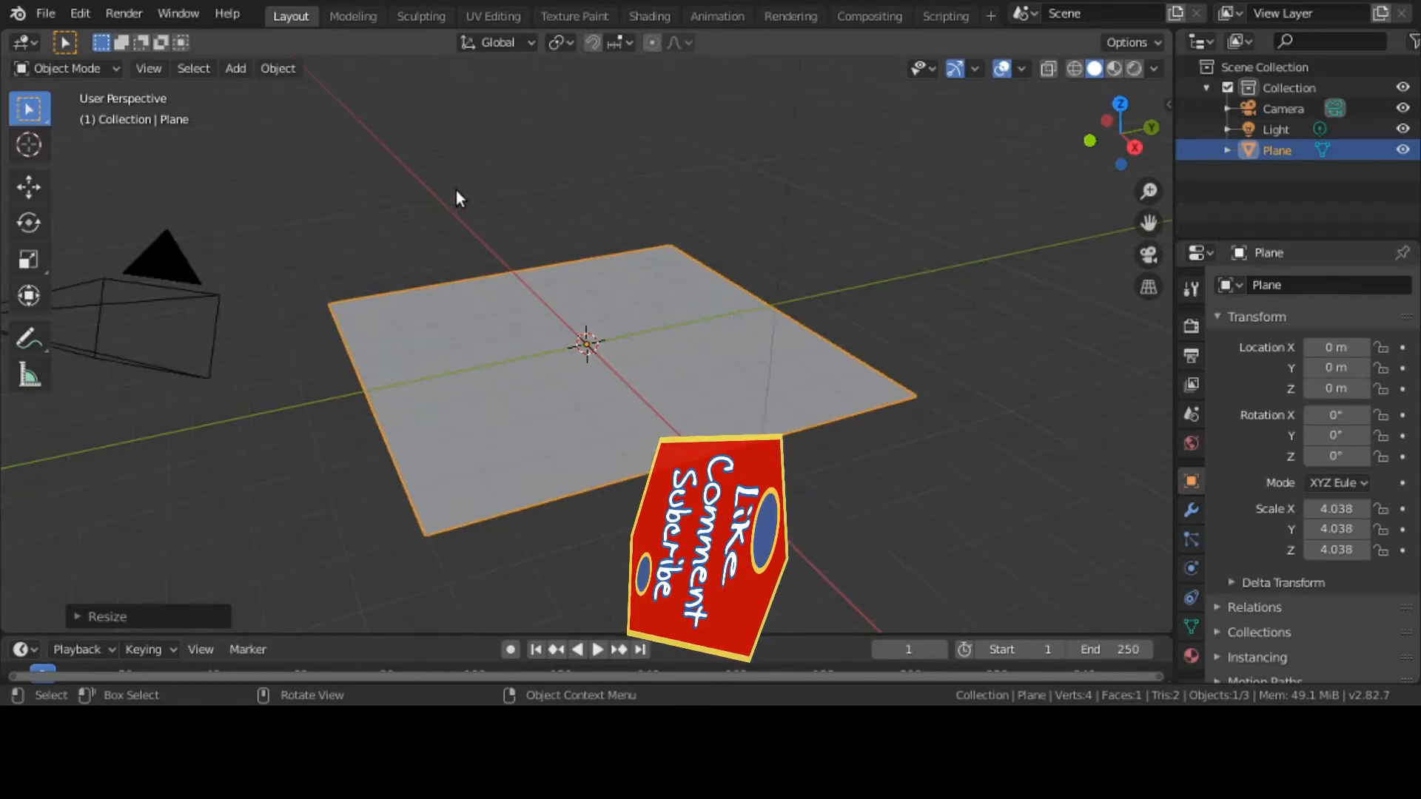
Step: Switch to the UV Editing workspace and give the plane a new material with the wood1.jpeg image texture as Base Color
click(490, 16)
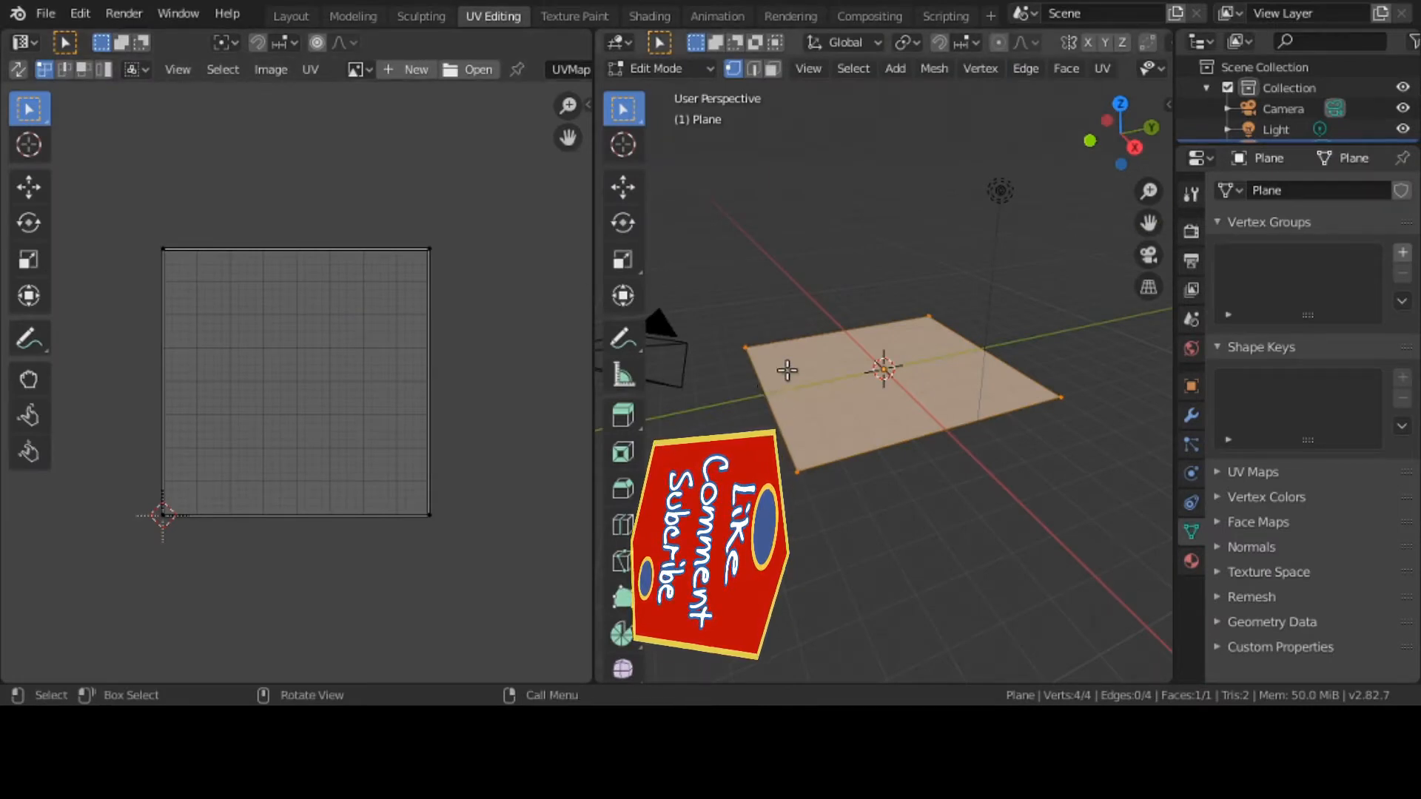
middle_drag(787, 370, 779, 419)
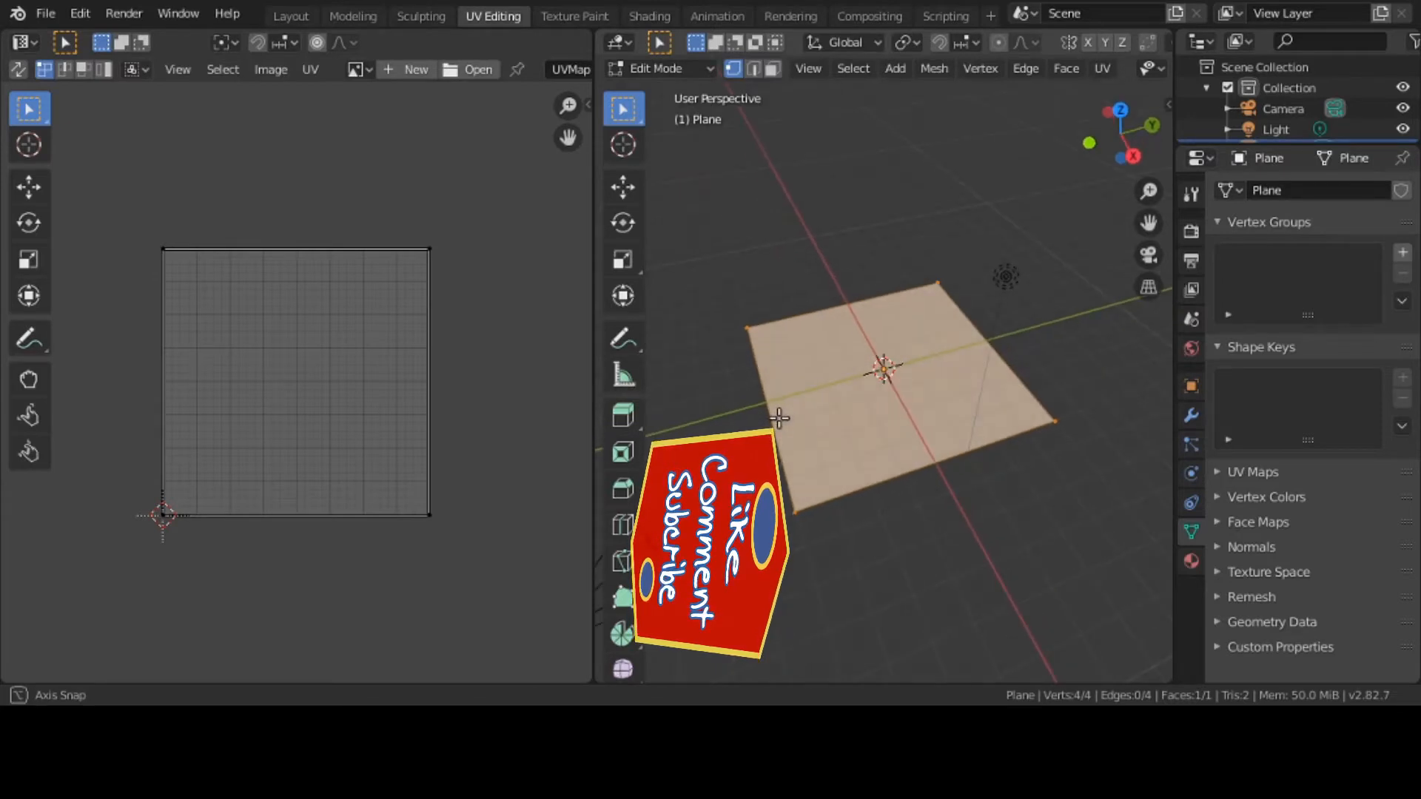
click(1193, 553)
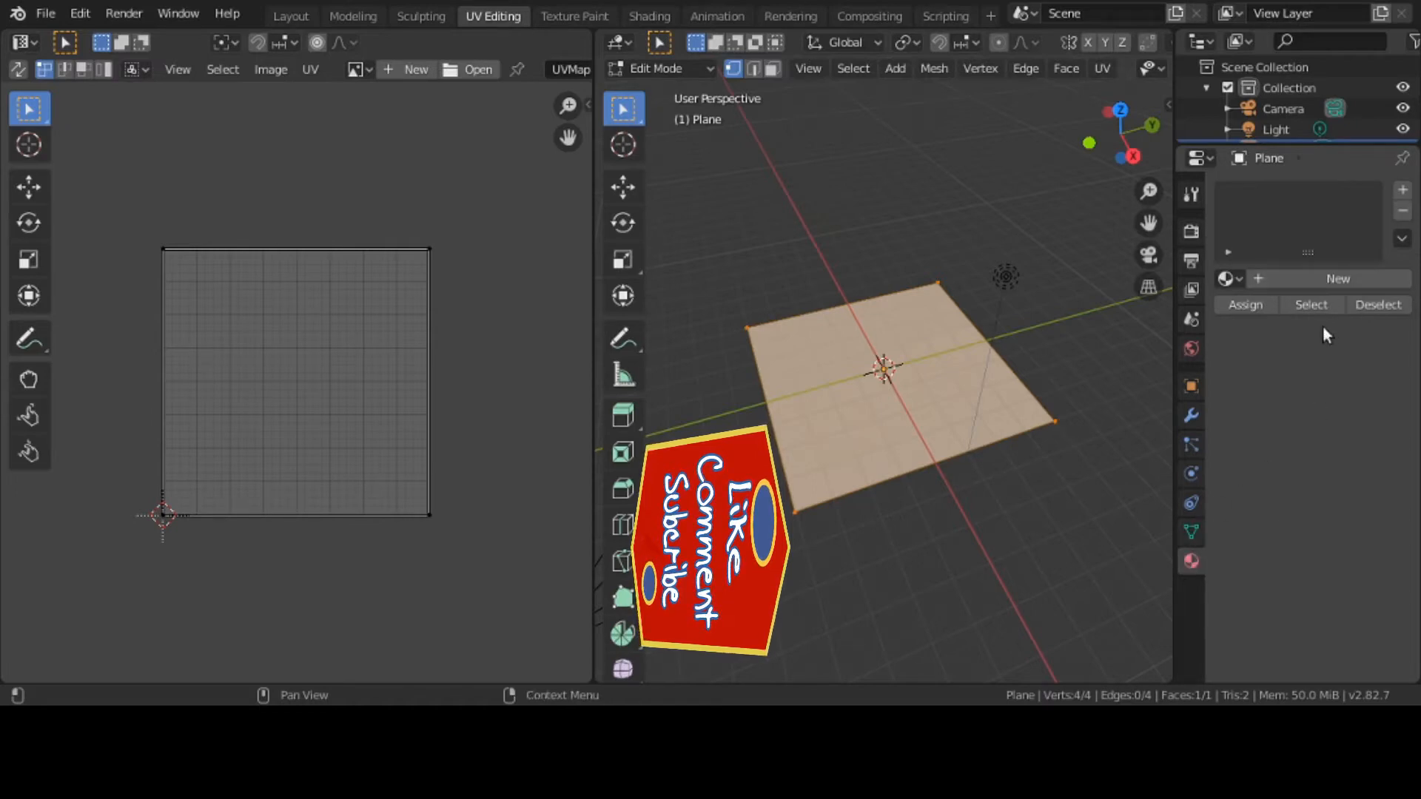
click(1313, 271)
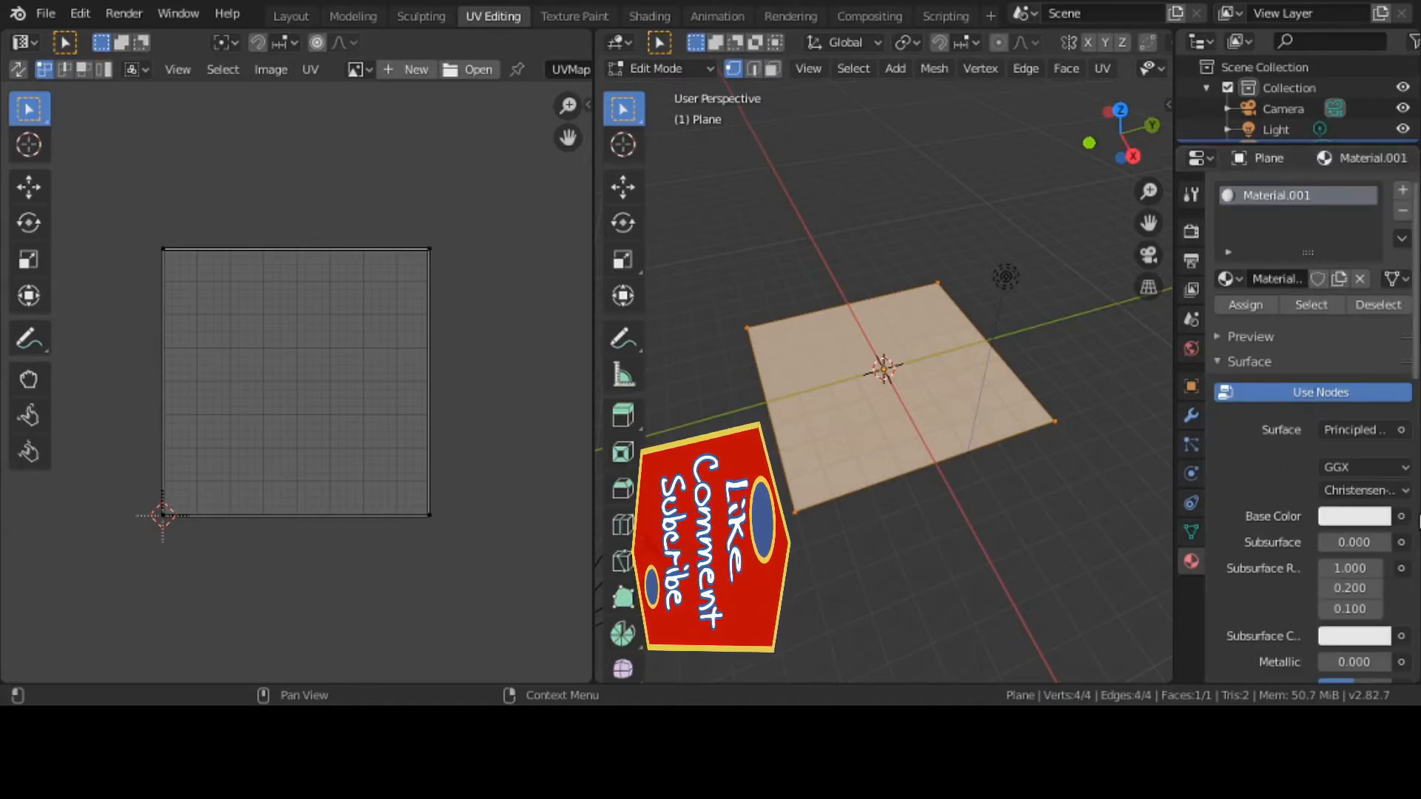
click(1401, 516)
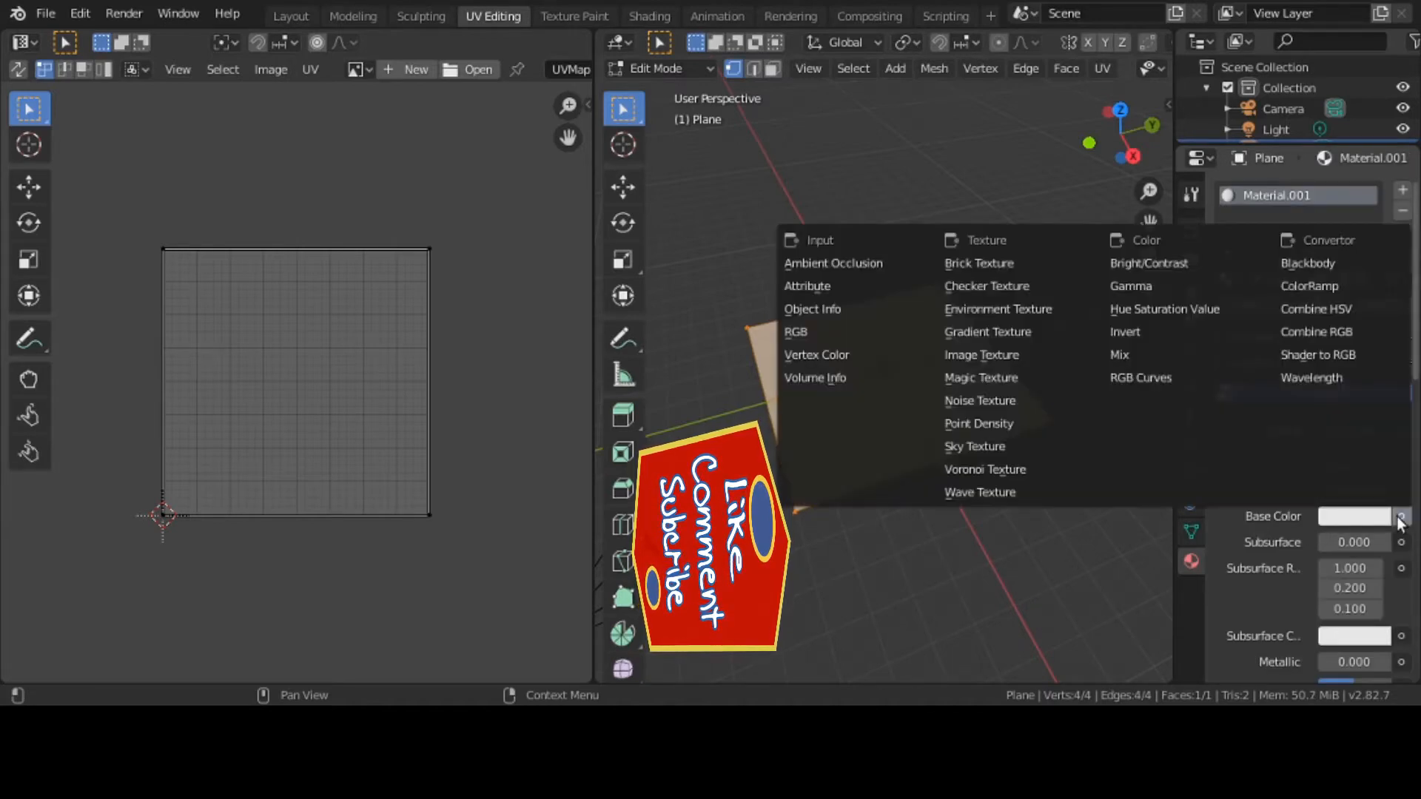
click(957, 358)
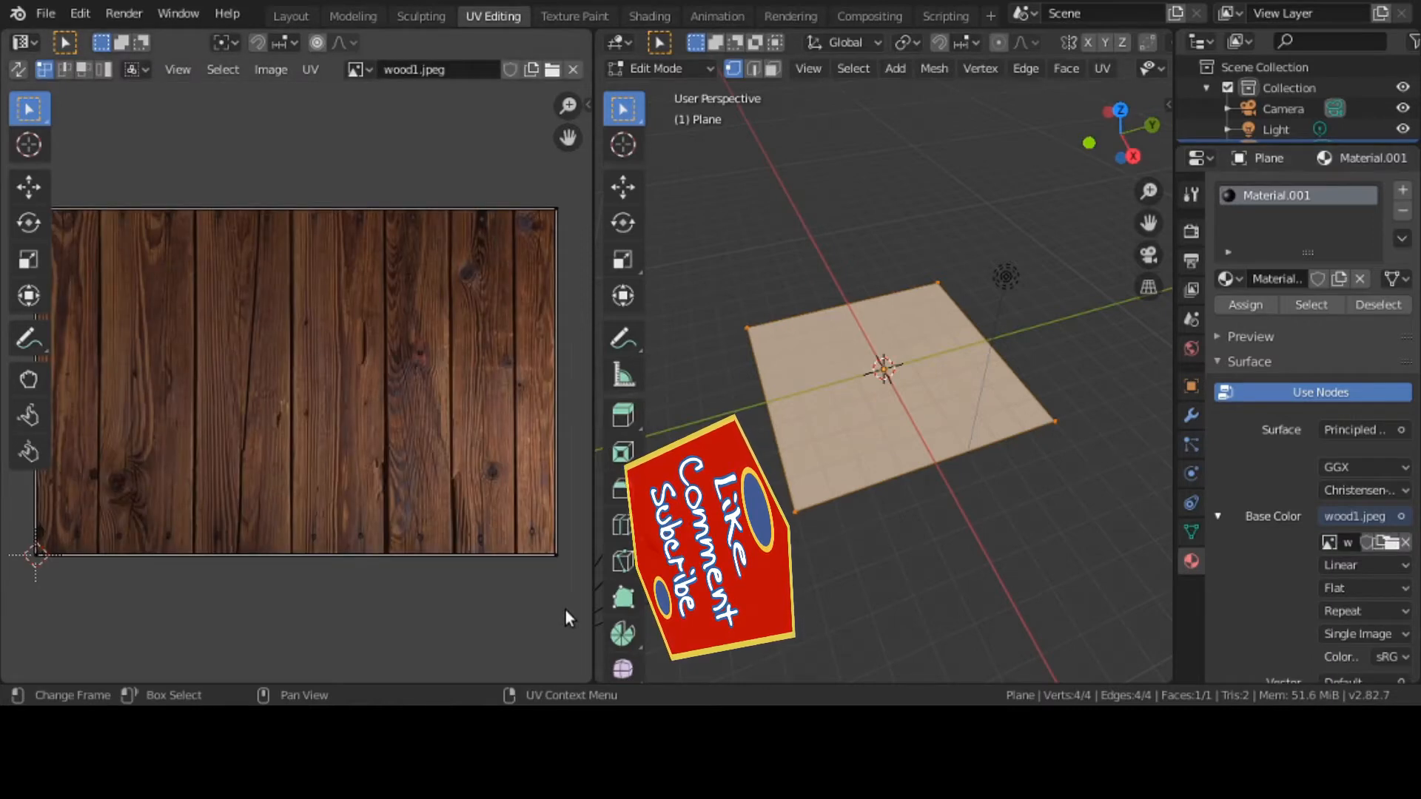
Step: Compare the plane in Rendered and Material Preview shading, and leave the 3D viewport in Material Preview
middle_drag(993, 441, 945, 463)
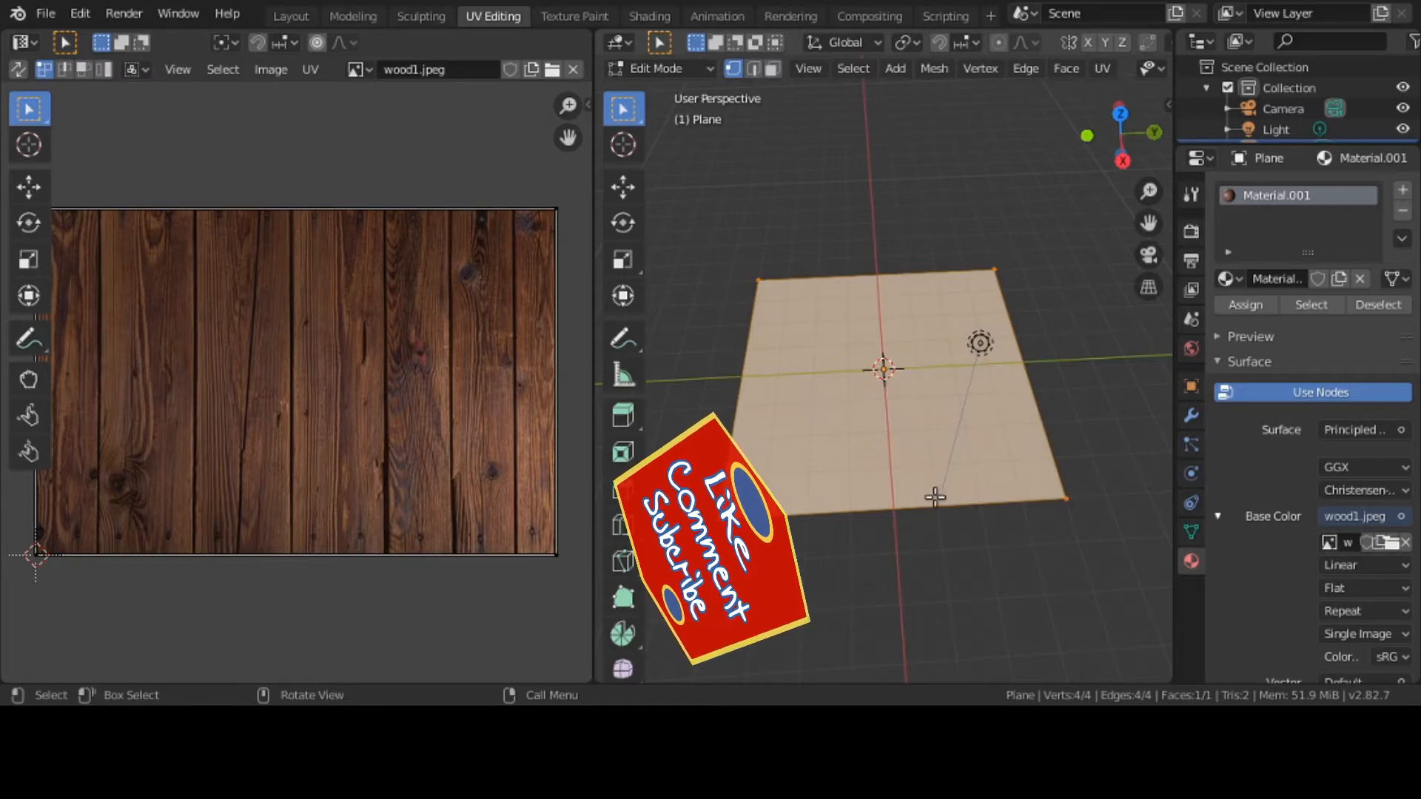
key(z)
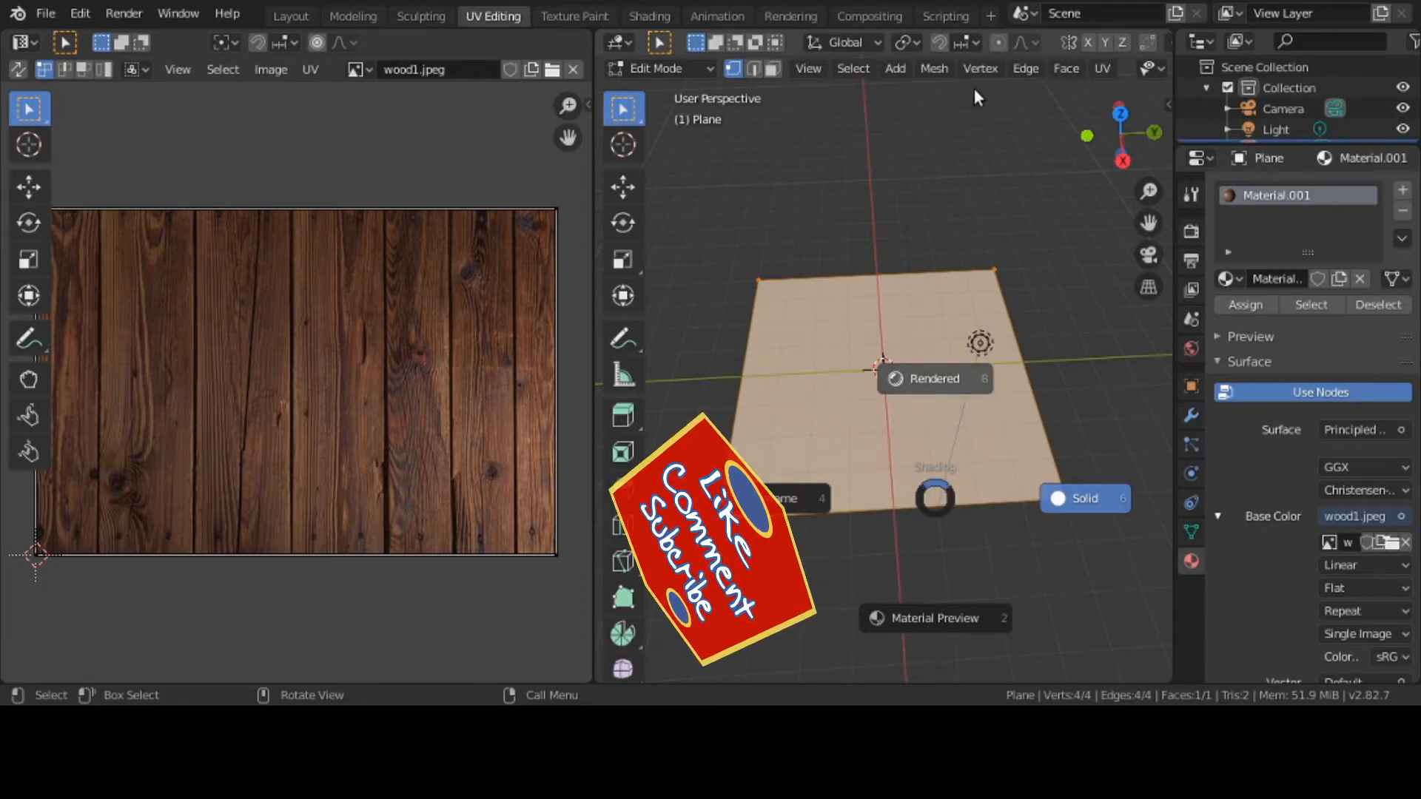
click(929, 601)
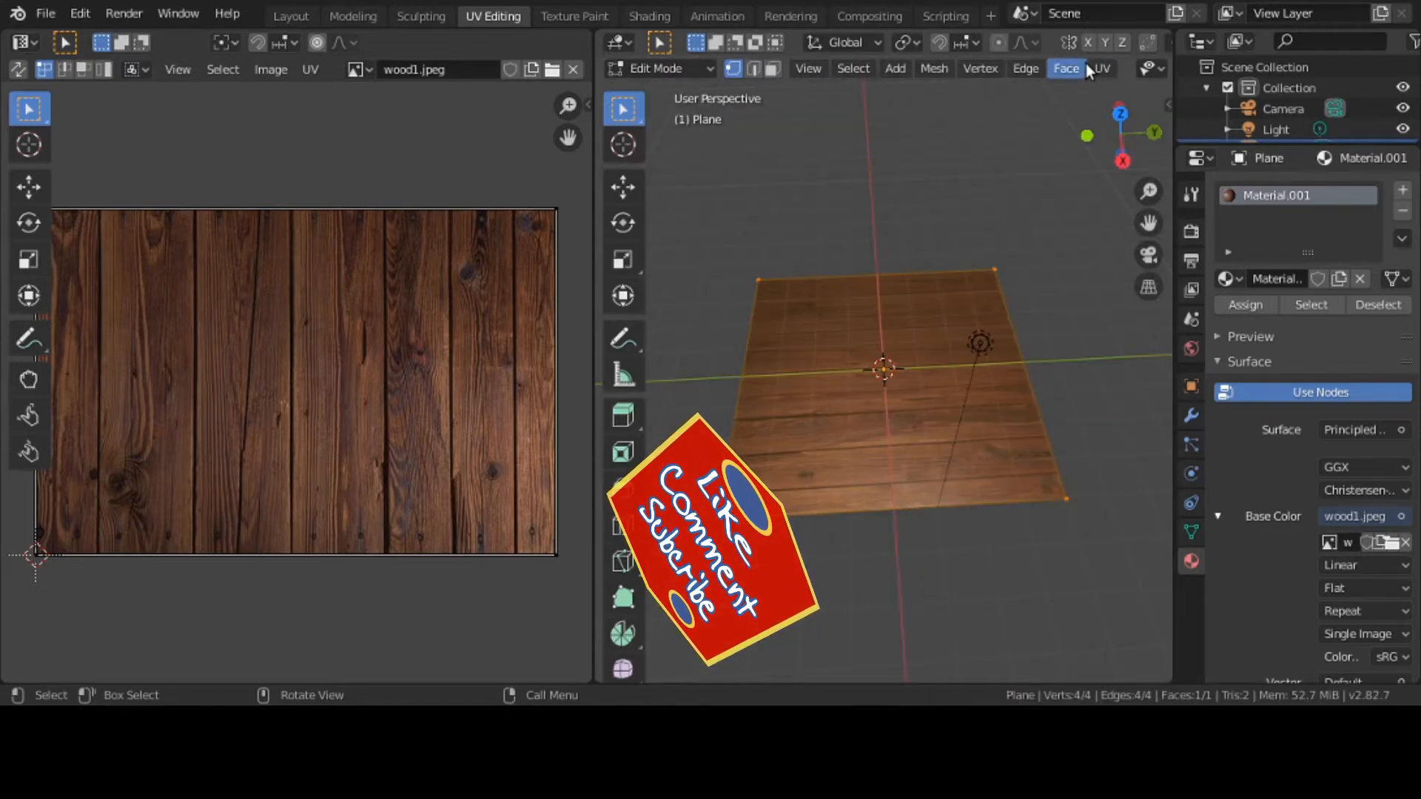
middle_drag(983, 46, 920, 57)
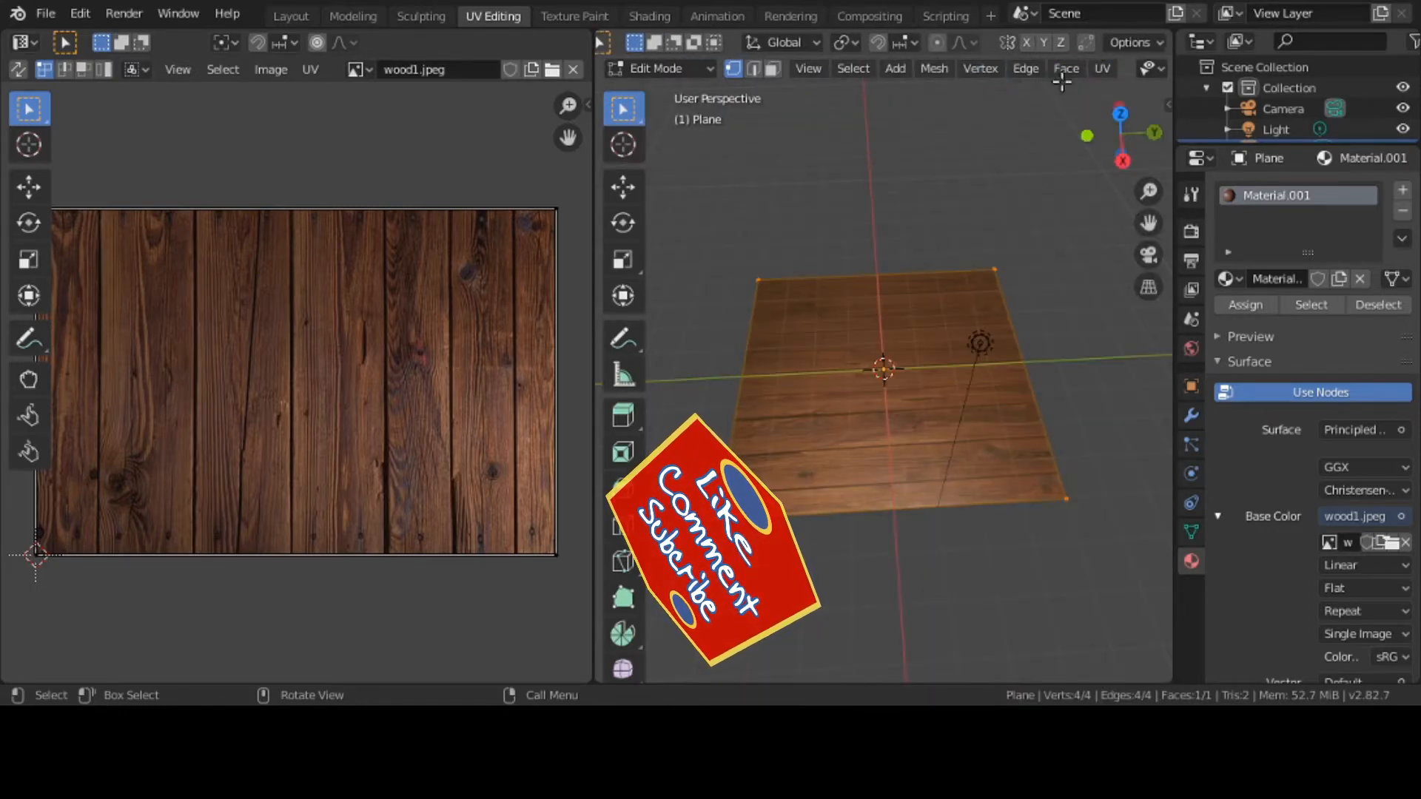
scroll(1062, 77, down, 6)
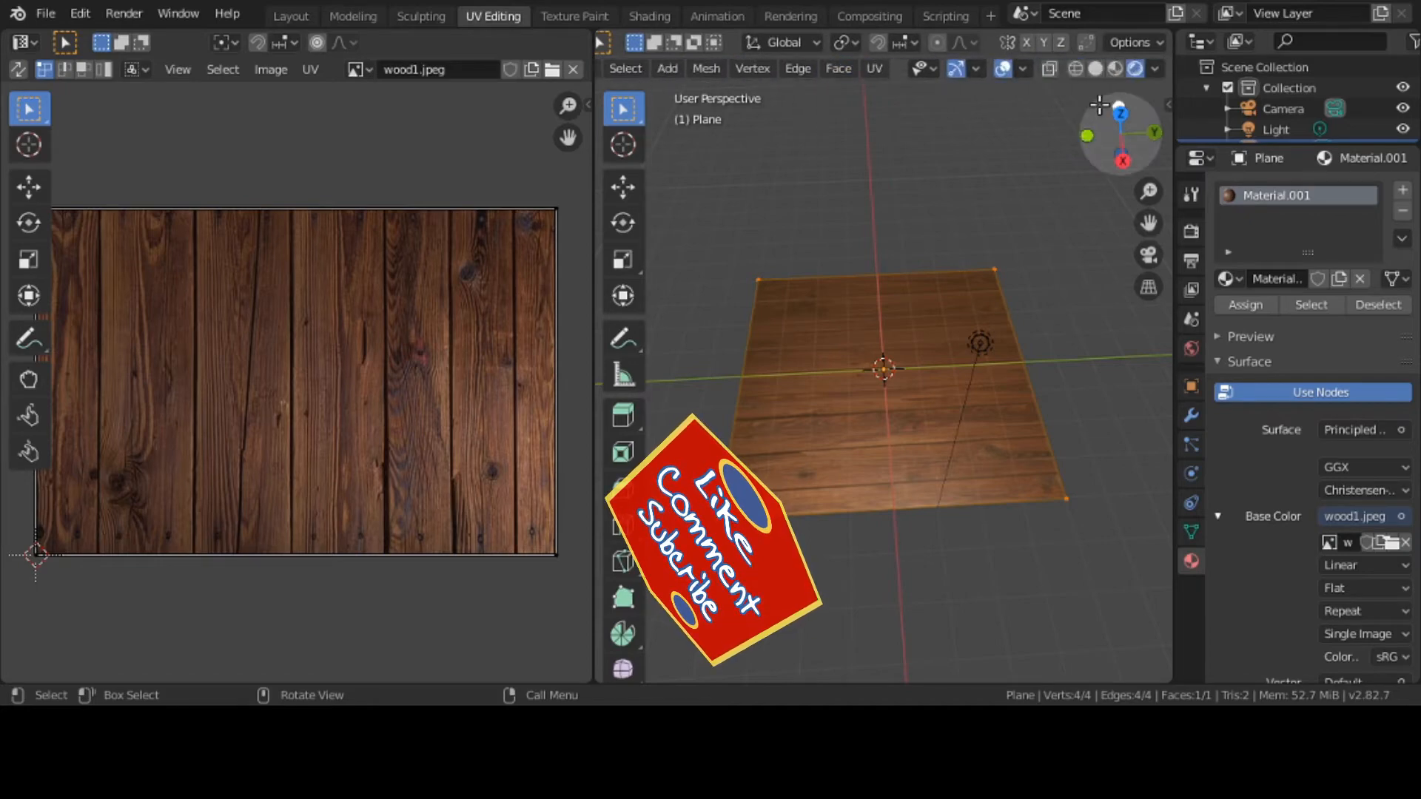
click(1115, 69)
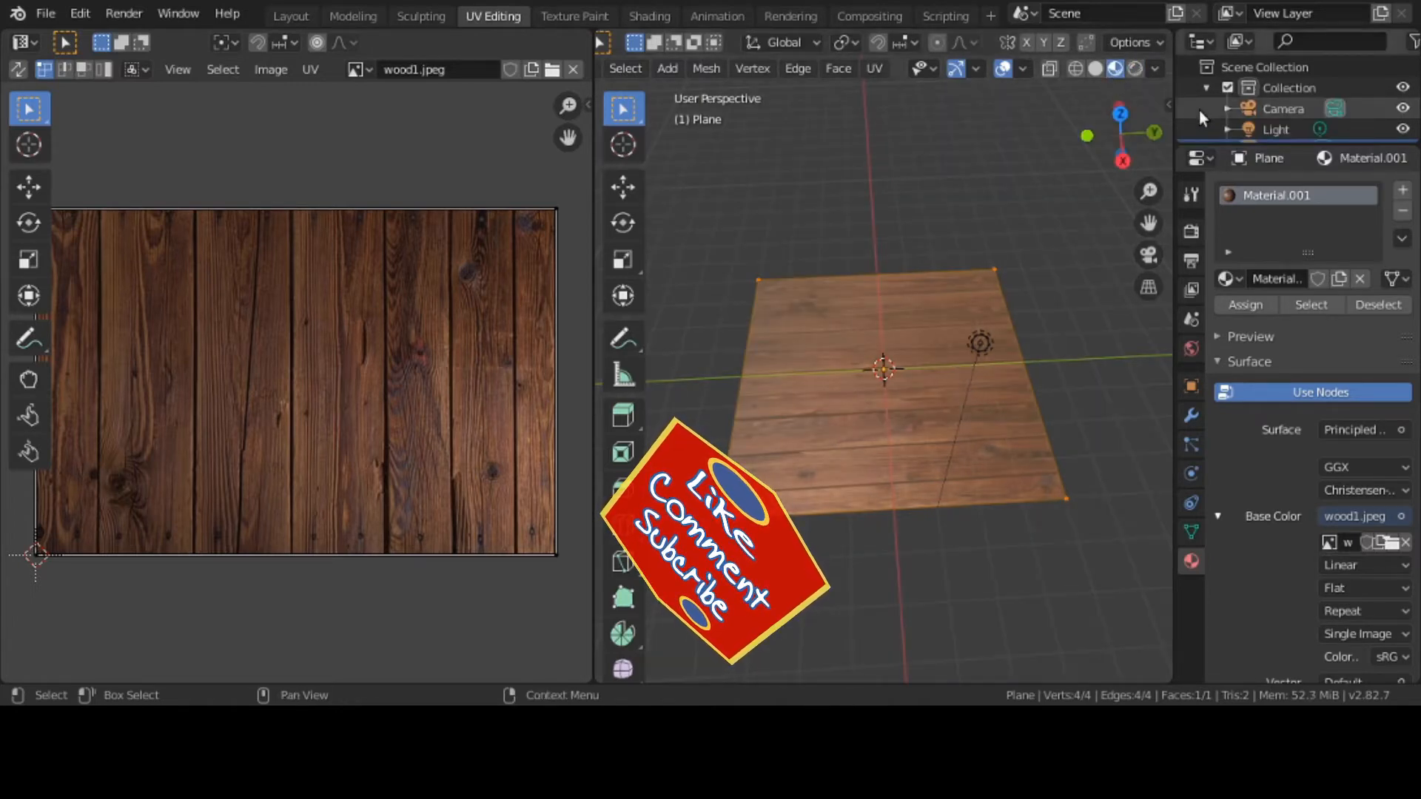
click(1133, 69)
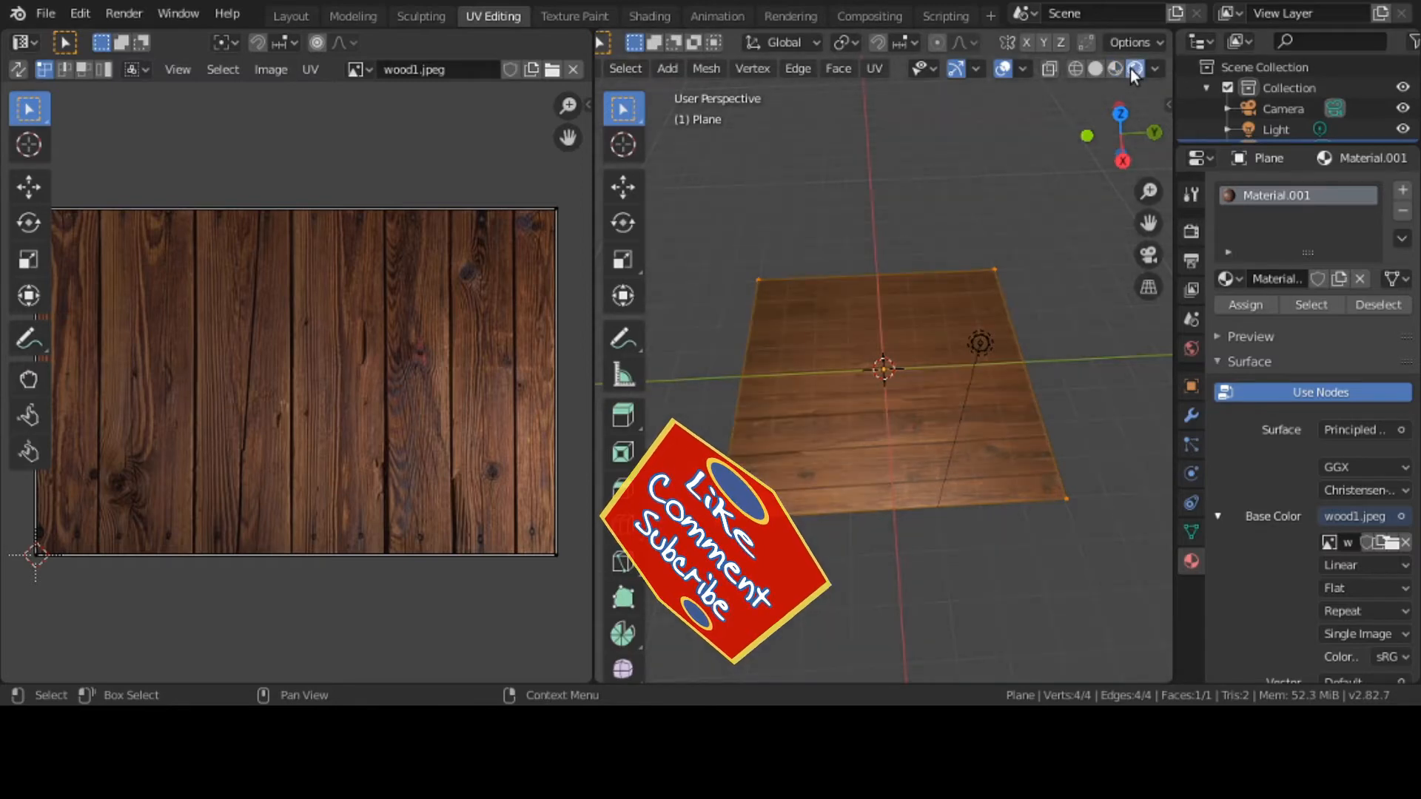
click(1114, 67)
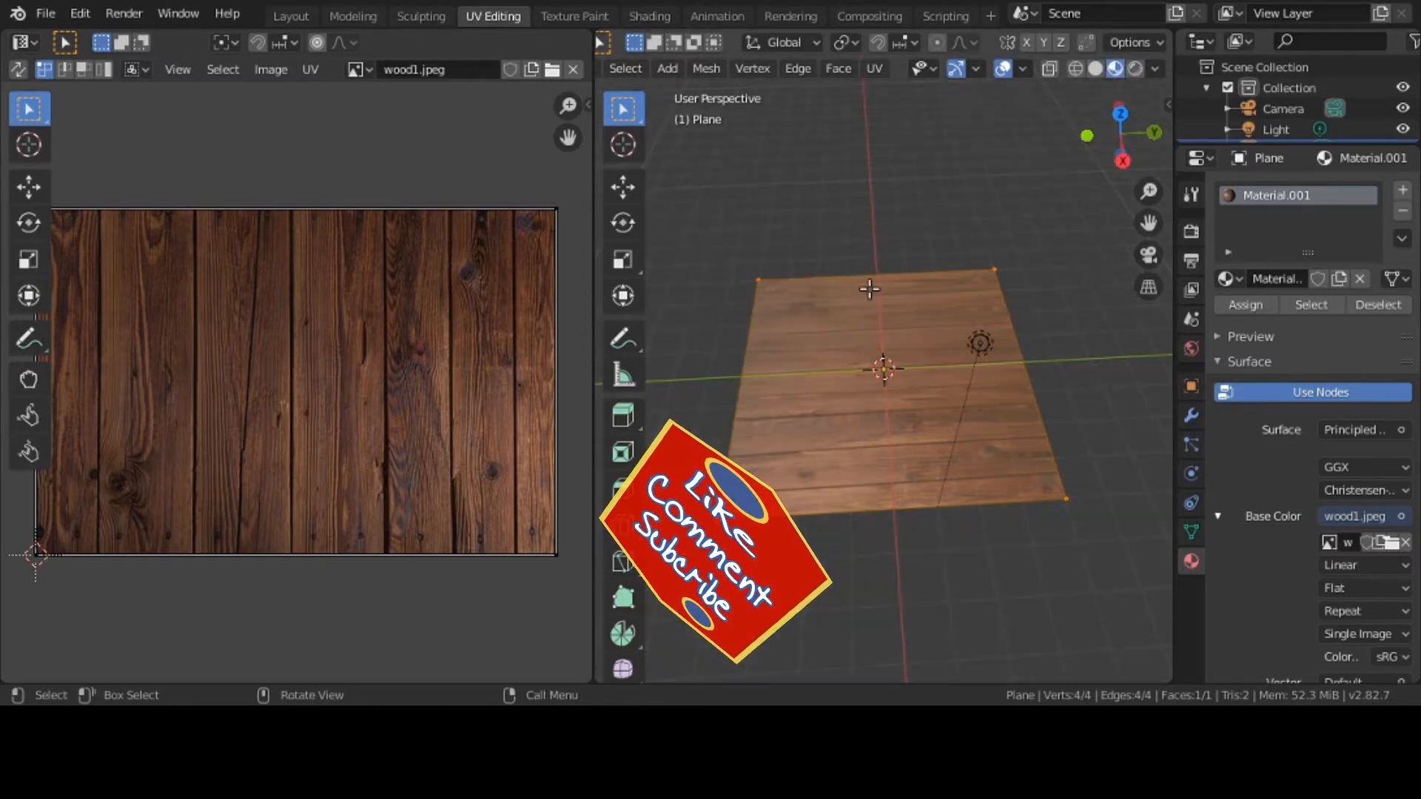
Step: Switch to Krita to examine the wood1.jpeg texture and its layers
scroll(870, 288, up, 1)
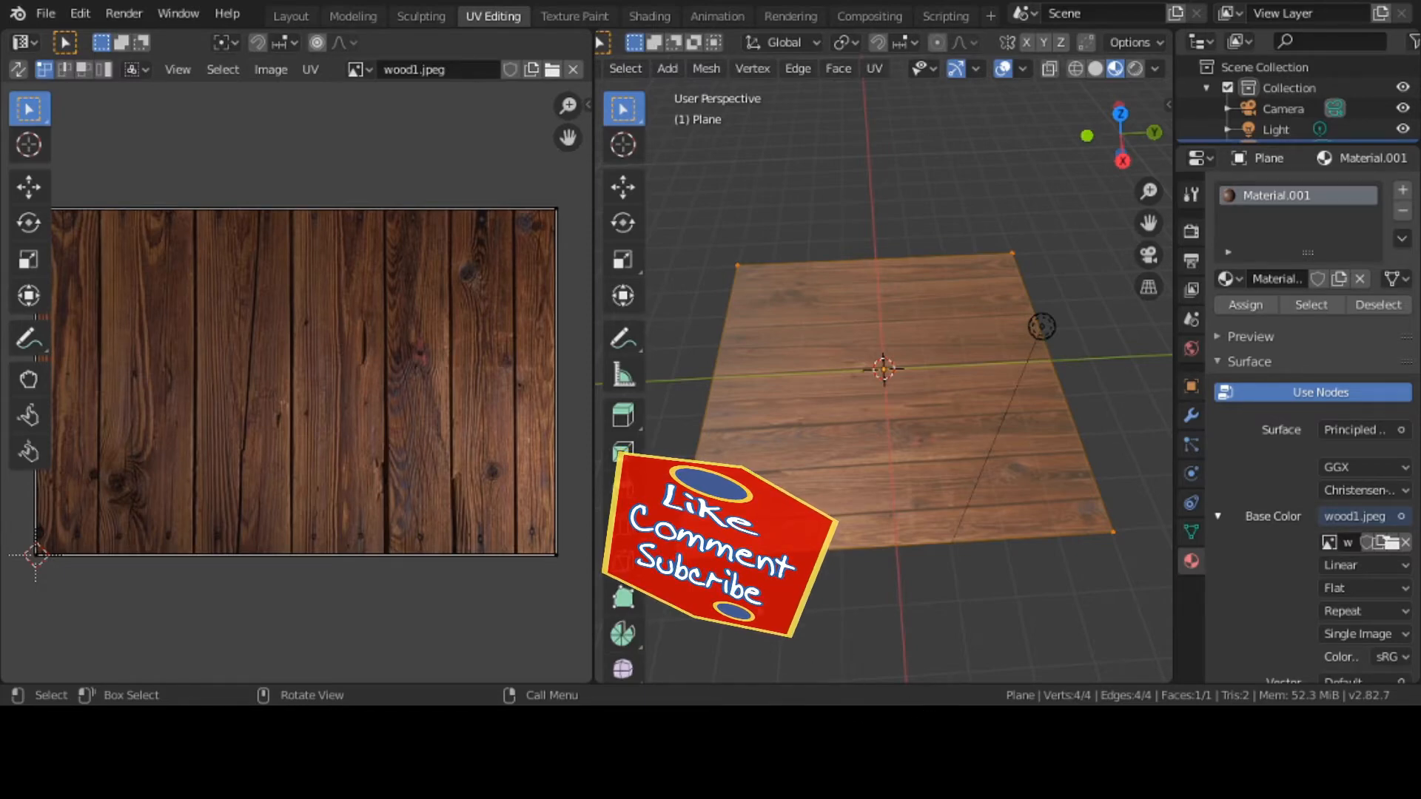
key(alt+Tab)
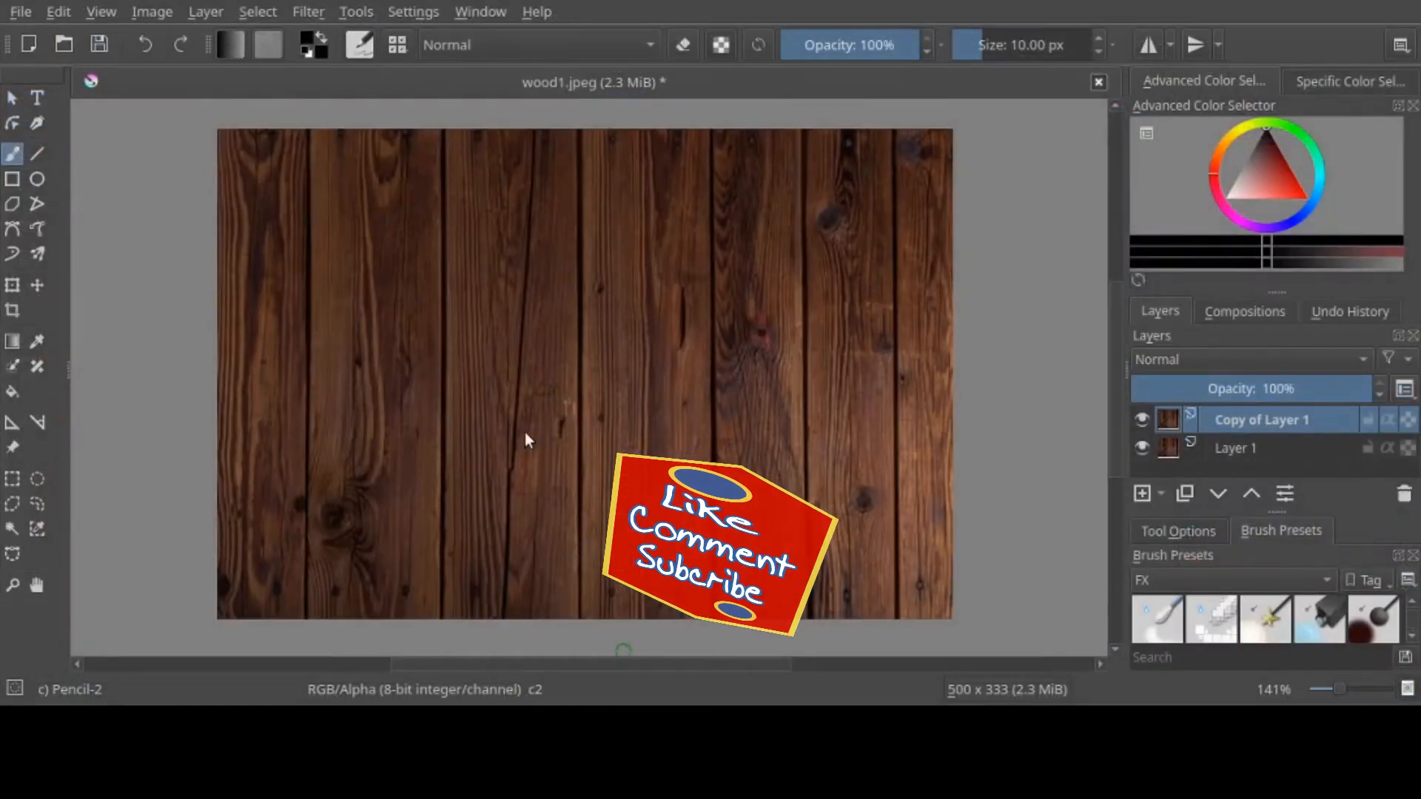
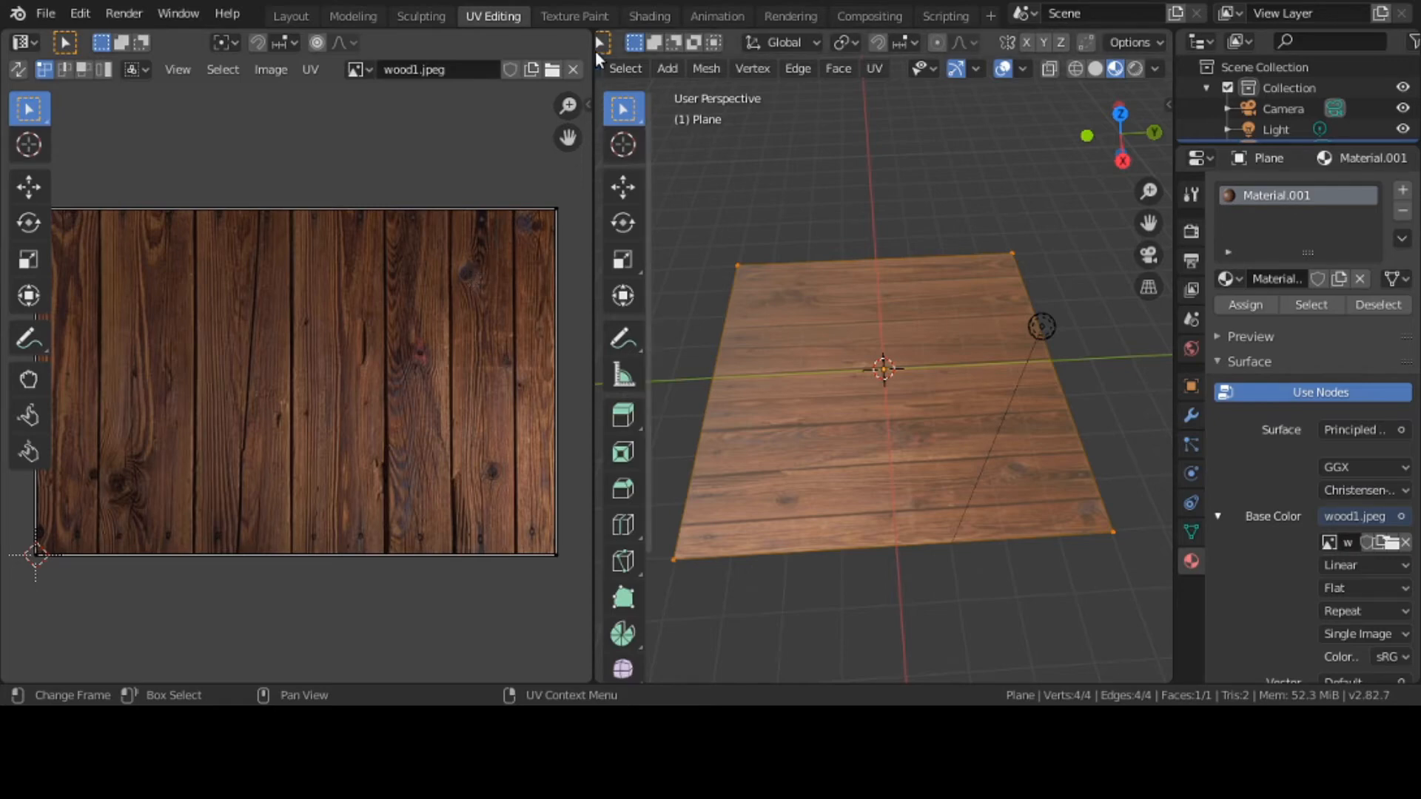
Step: Split the UV editor into two stacked areas and make the upper one an enlarged Shader Editor with its sidebar hidden
drag(589, 39, 558, 368)
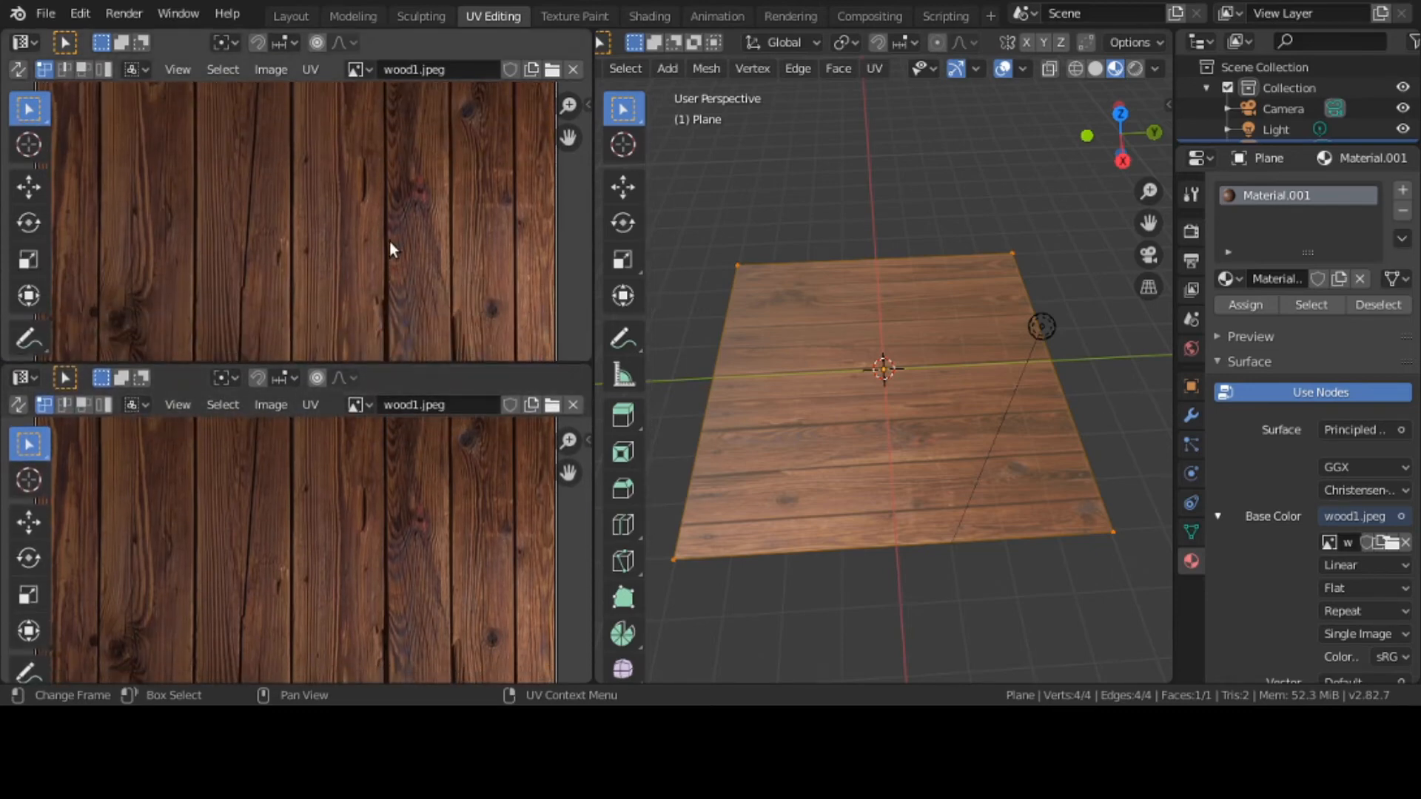
click(30, 42)
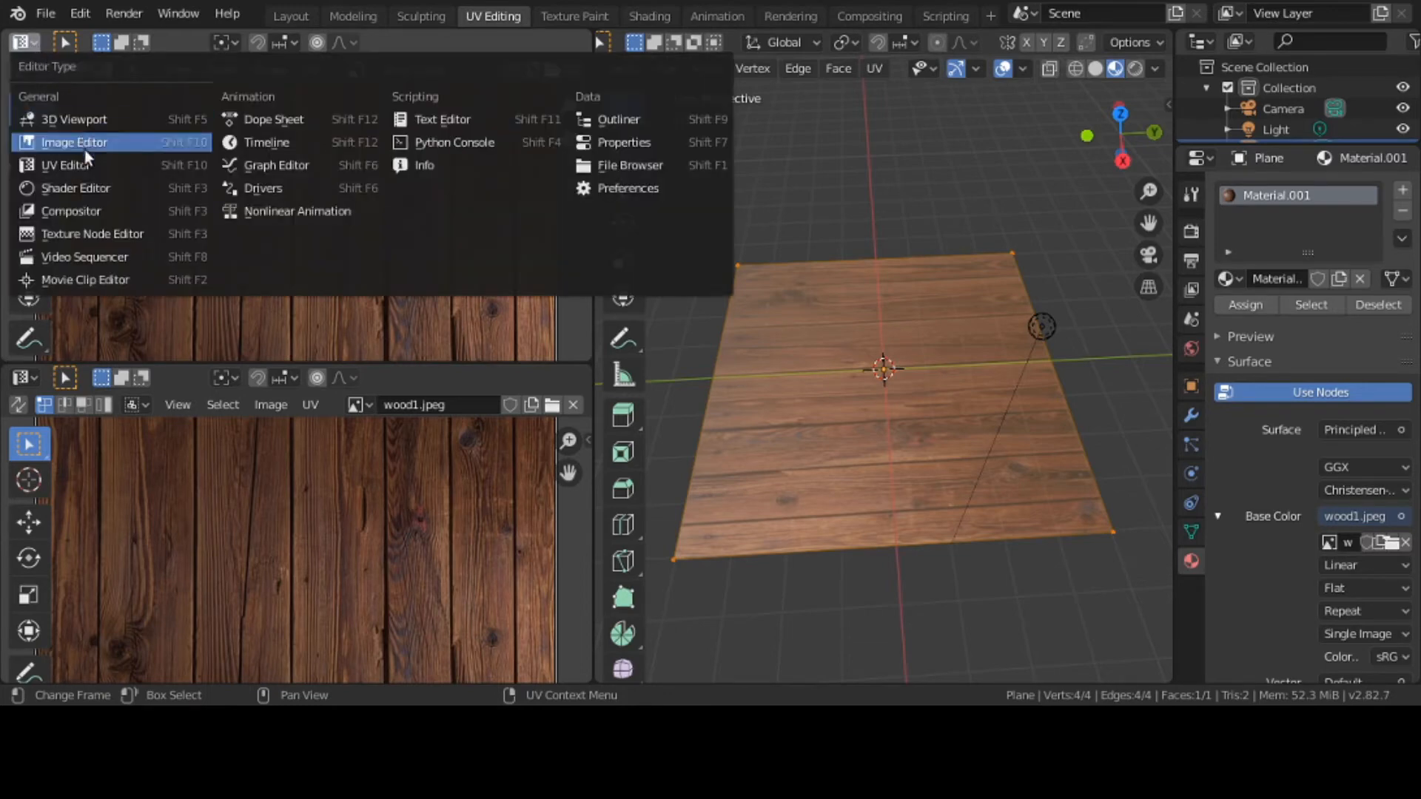
click(88, 190)
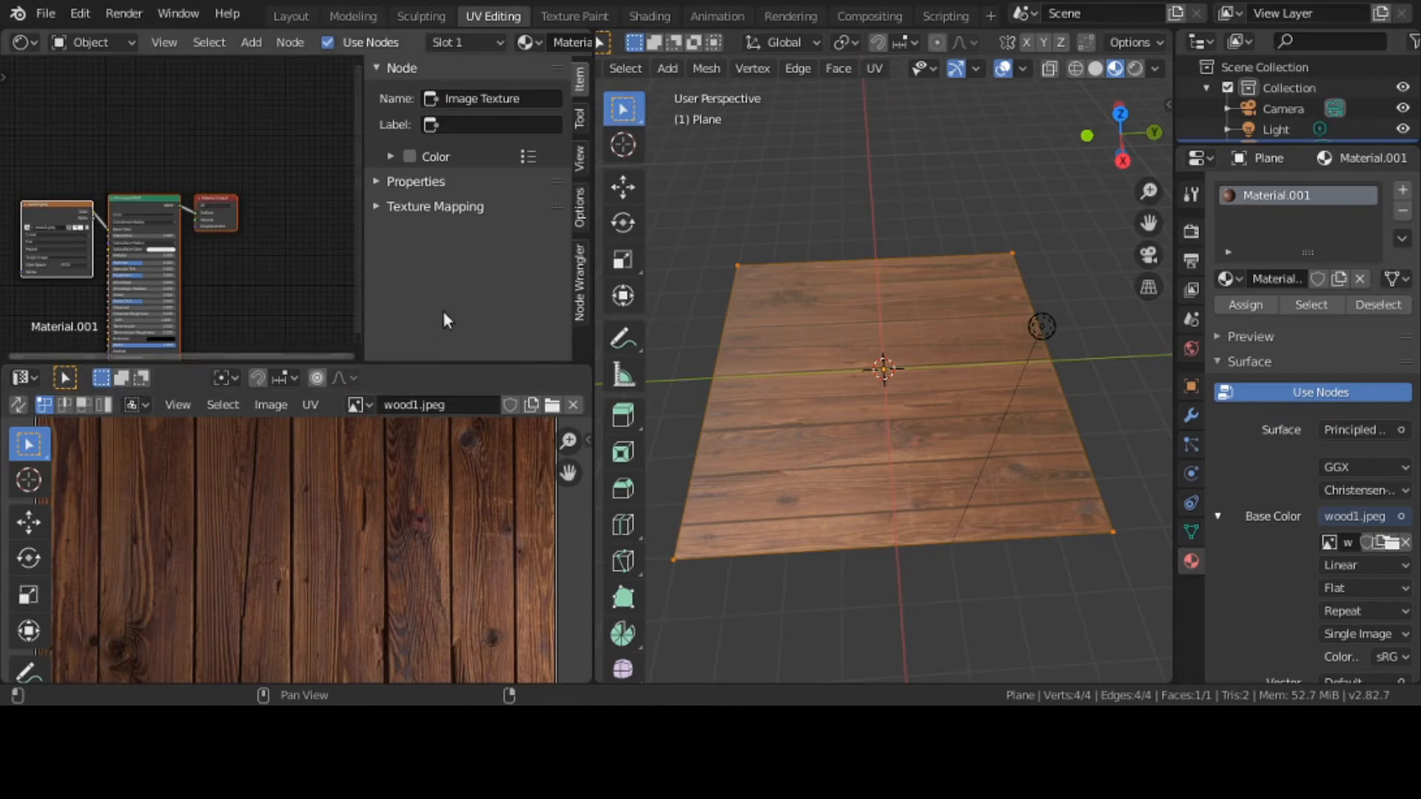
key(n)
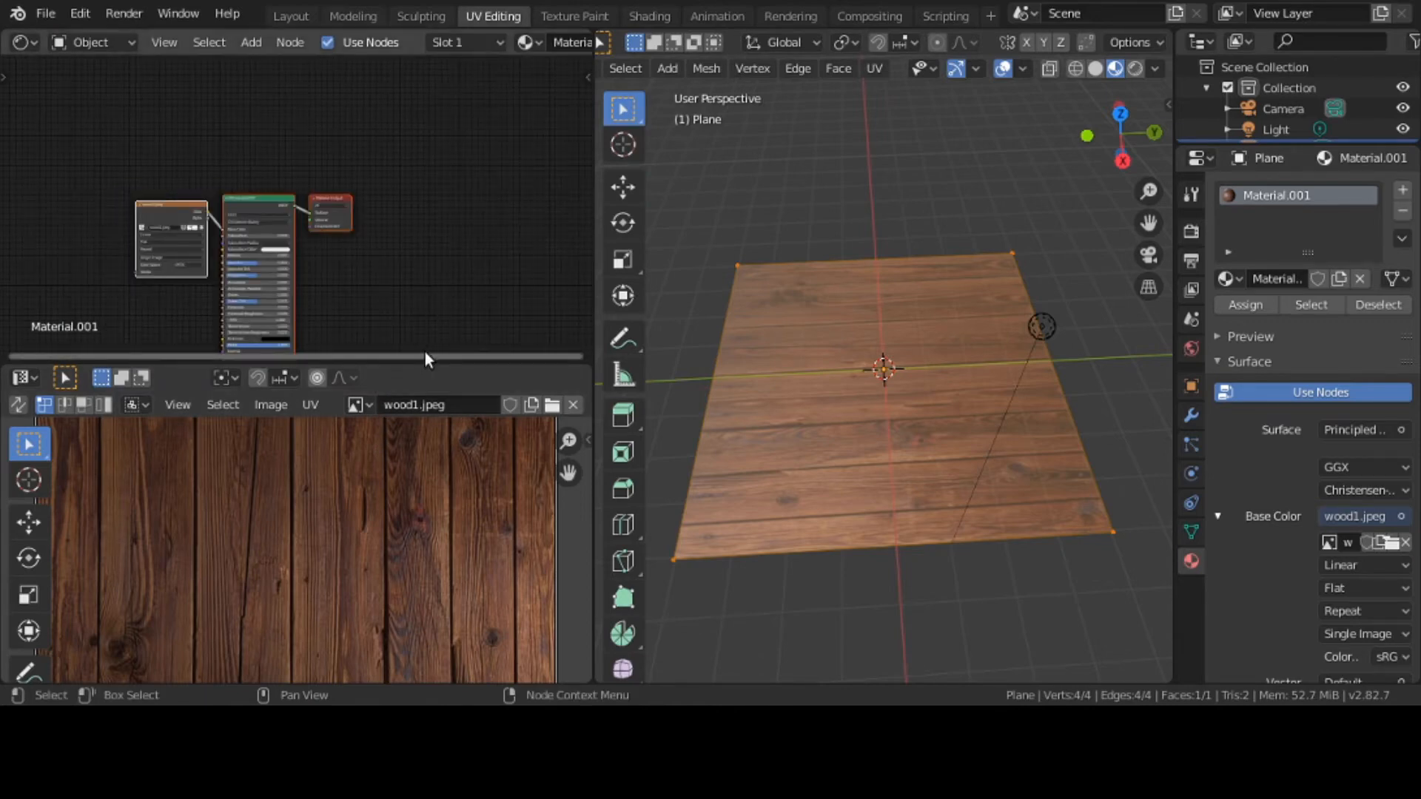
drag(425, 362, 427, 493)
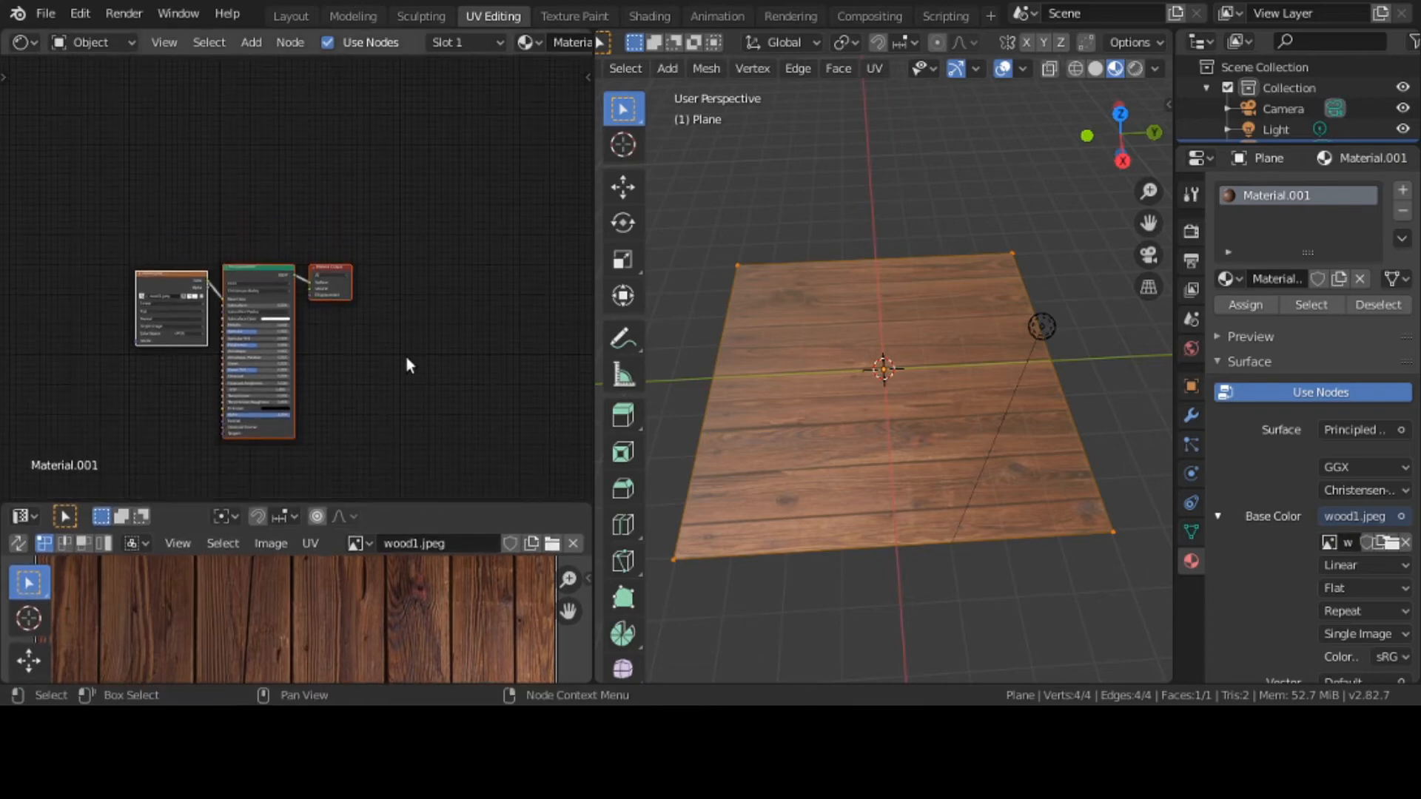
Step: Add an empty Image Texture node to the material, below and beside the wood1.jpeg texture node
scroll(406, 362, up, 3)
middle_drag(406, 366, 16, 296)
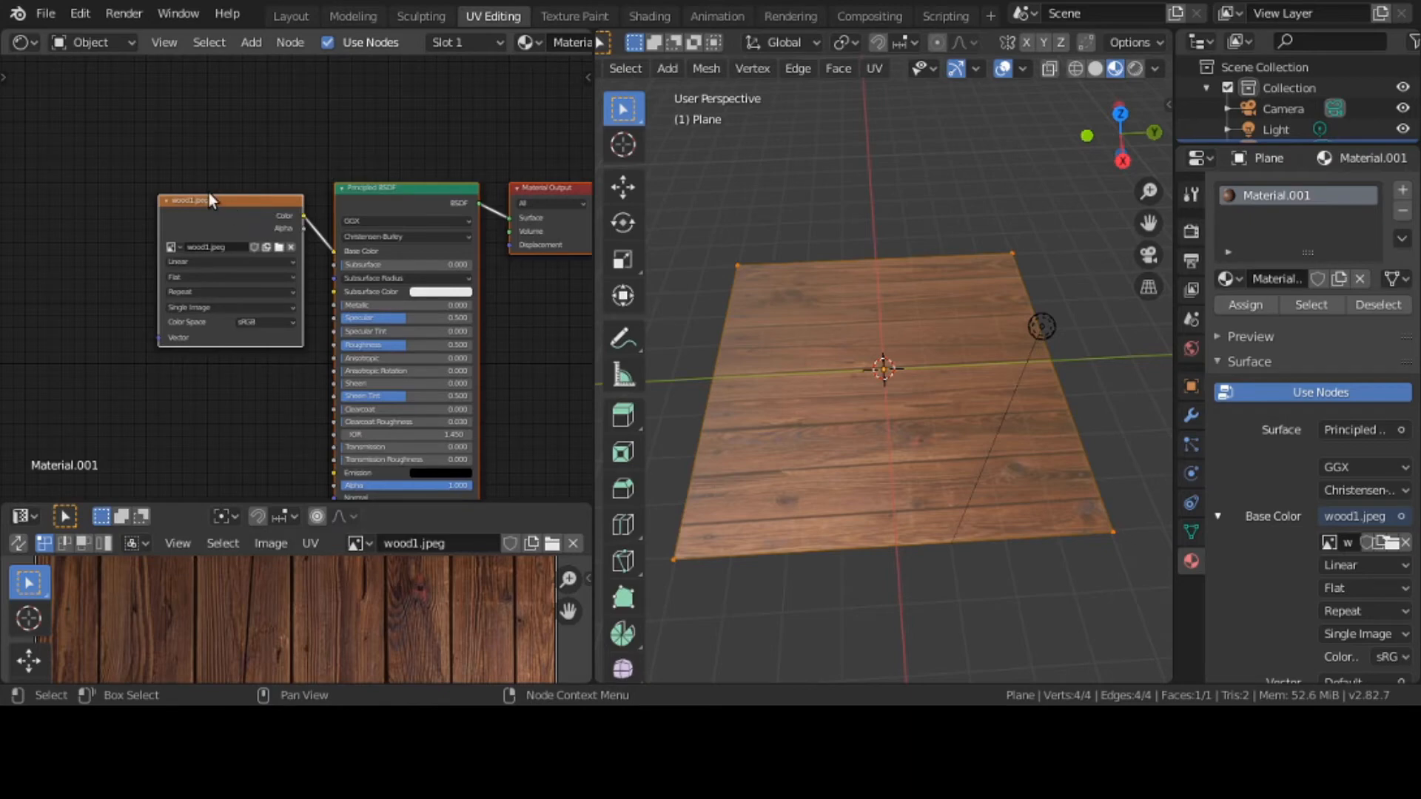
scroll(296, 254, up, 1)
scroll(296, 241, up, 2)
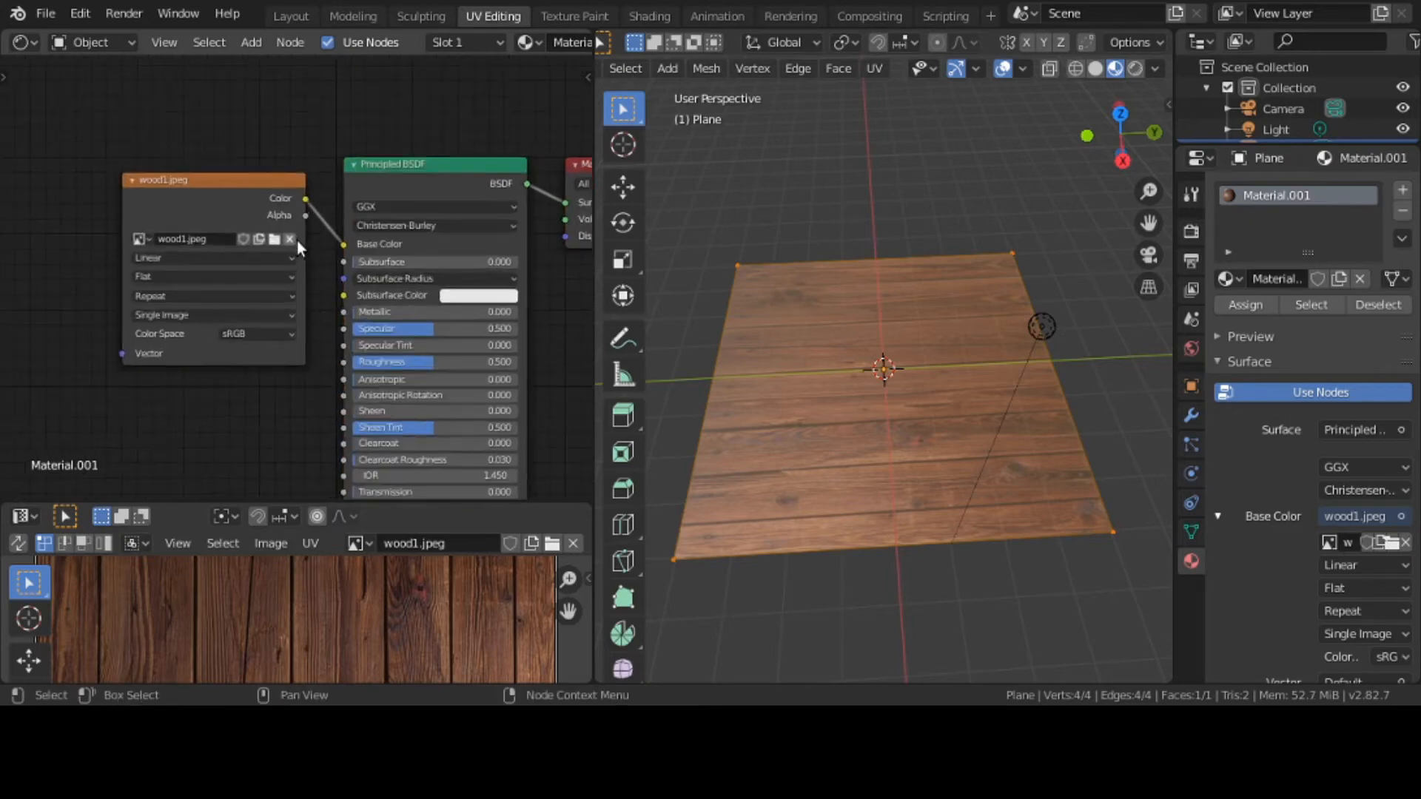
middle_drag(312, 199, 315, 180)
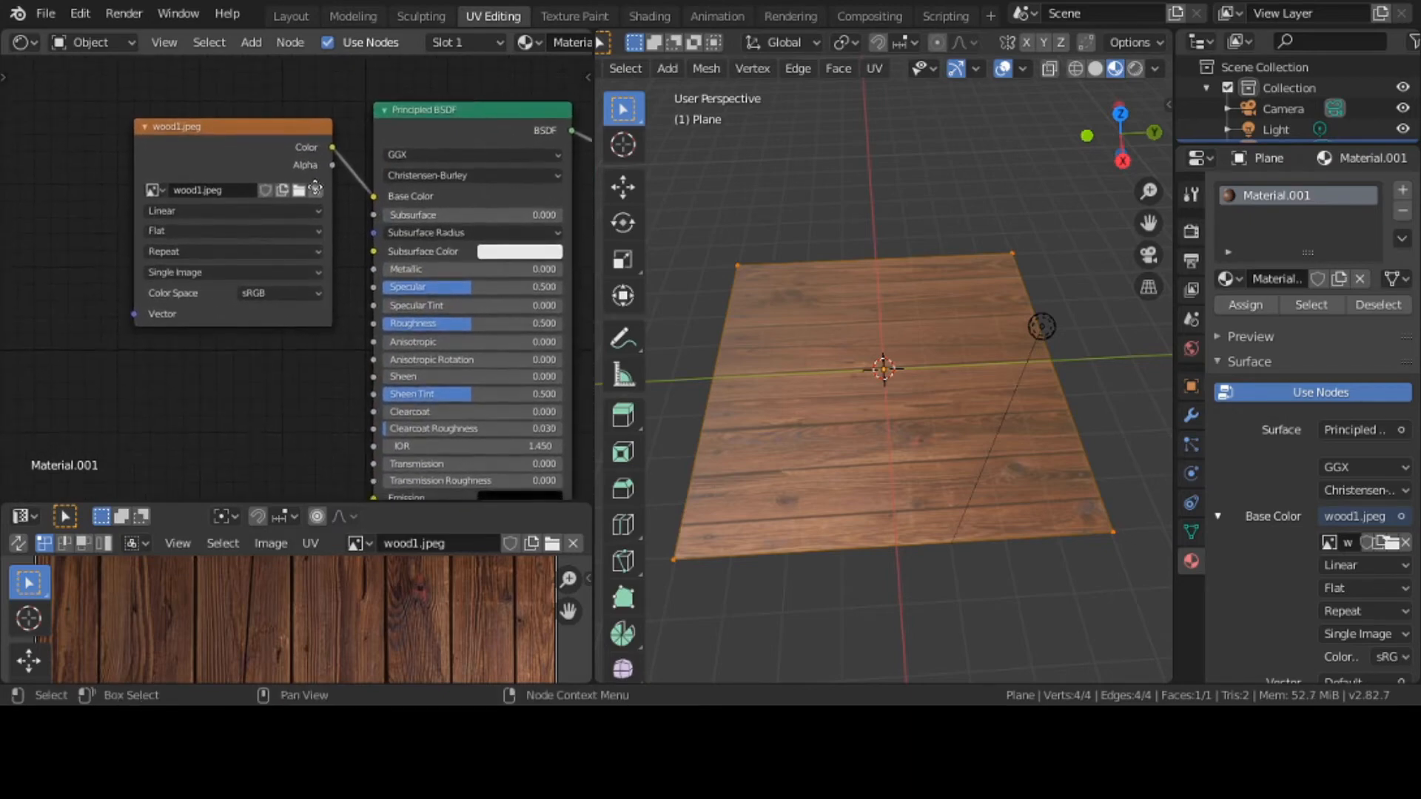
click(251, 130)
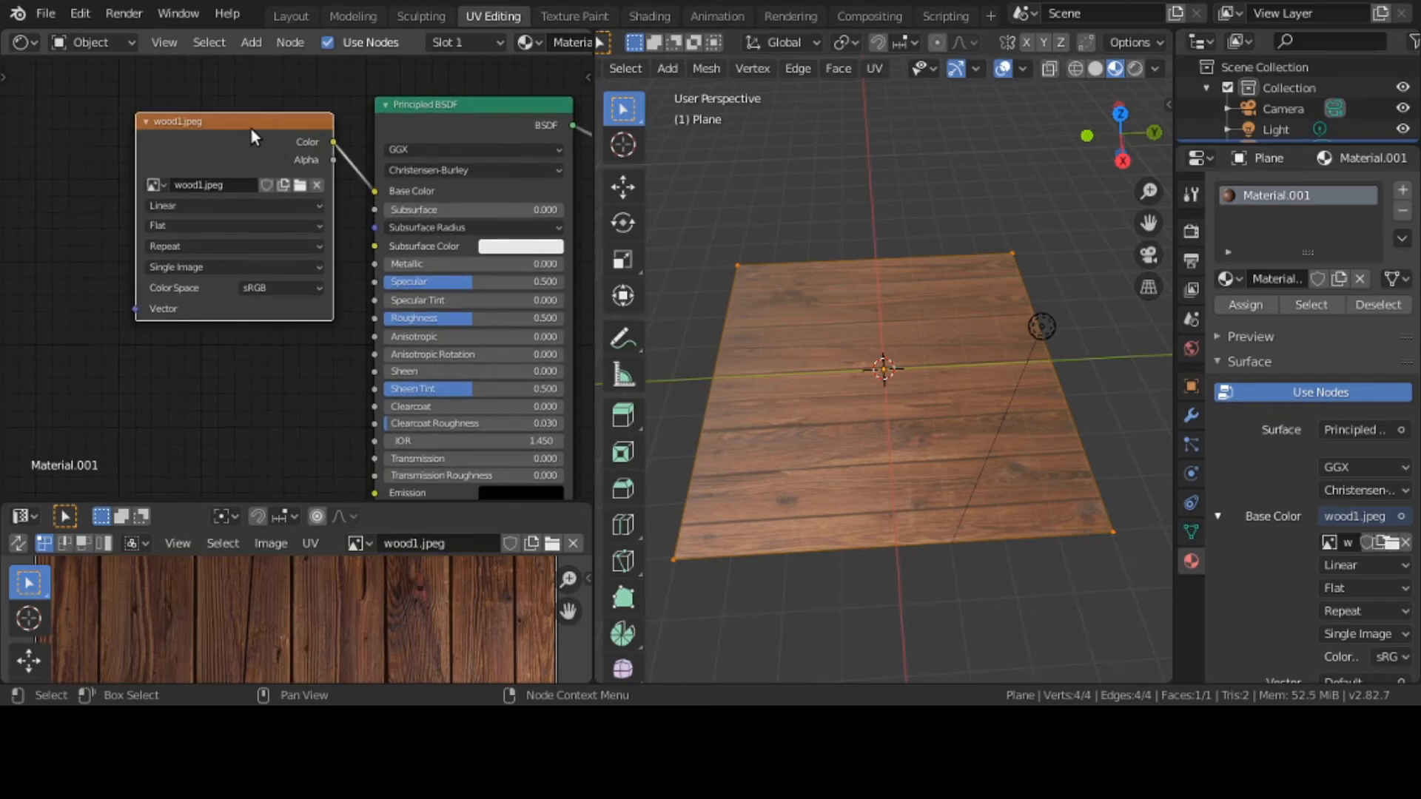
click(252, 43)
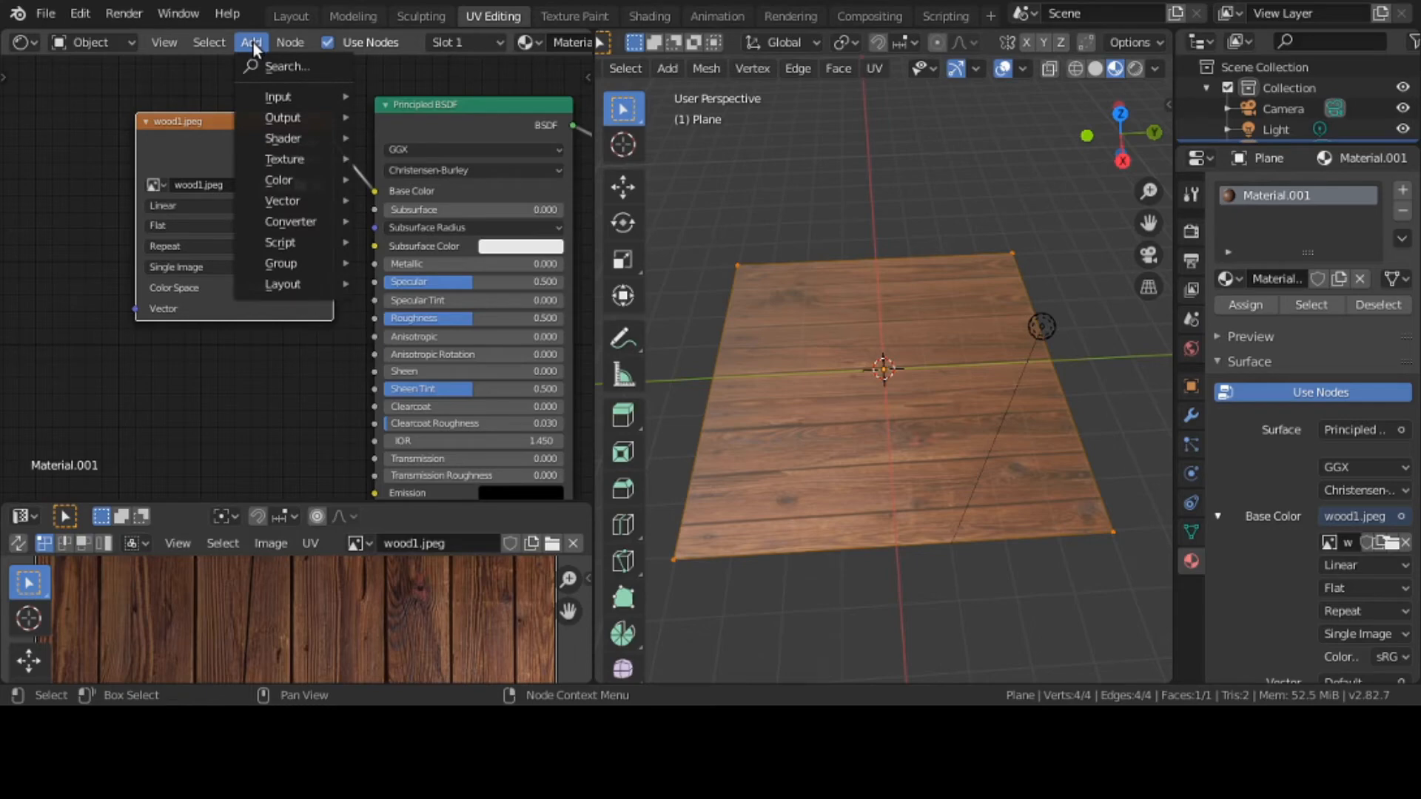
mouse_move(292, 157)
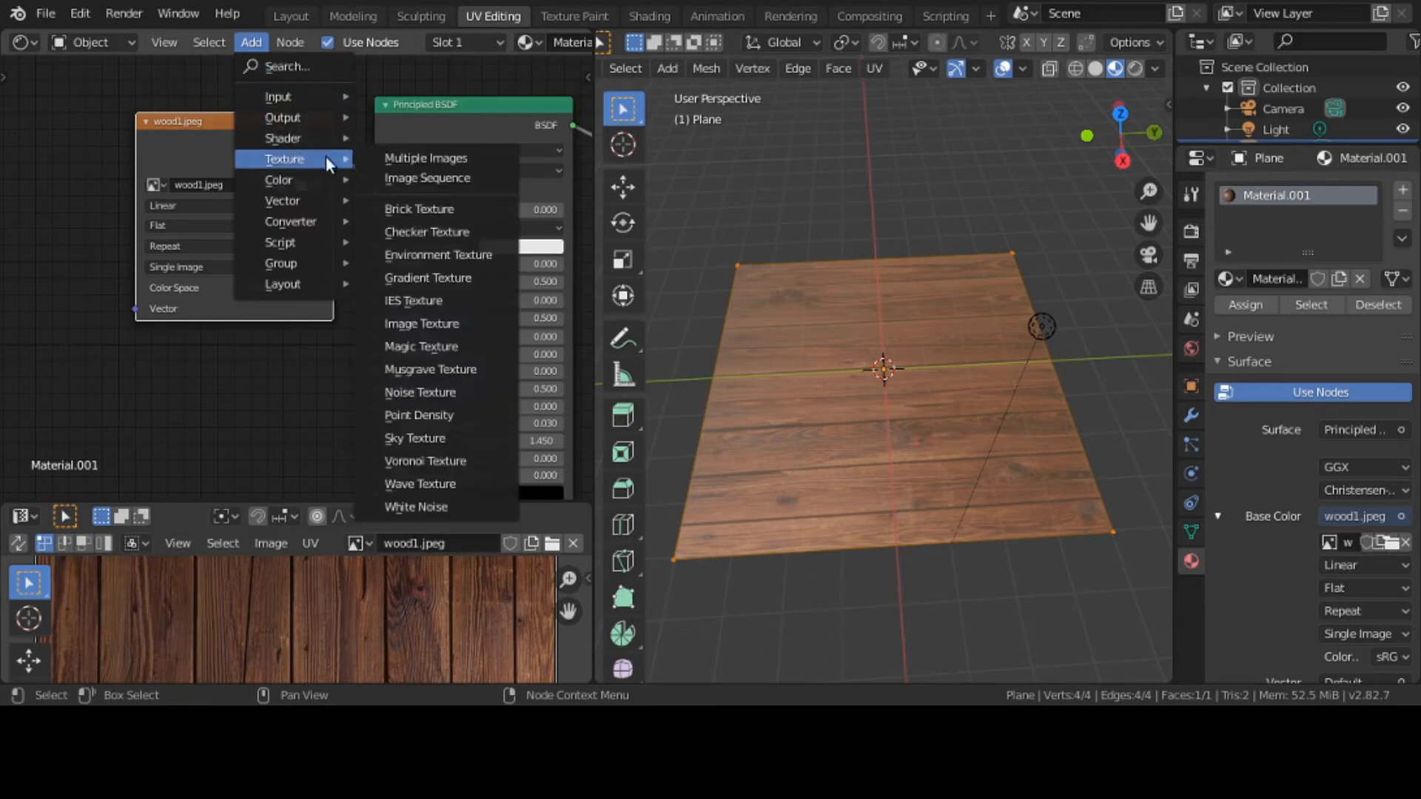
click(439, 323)
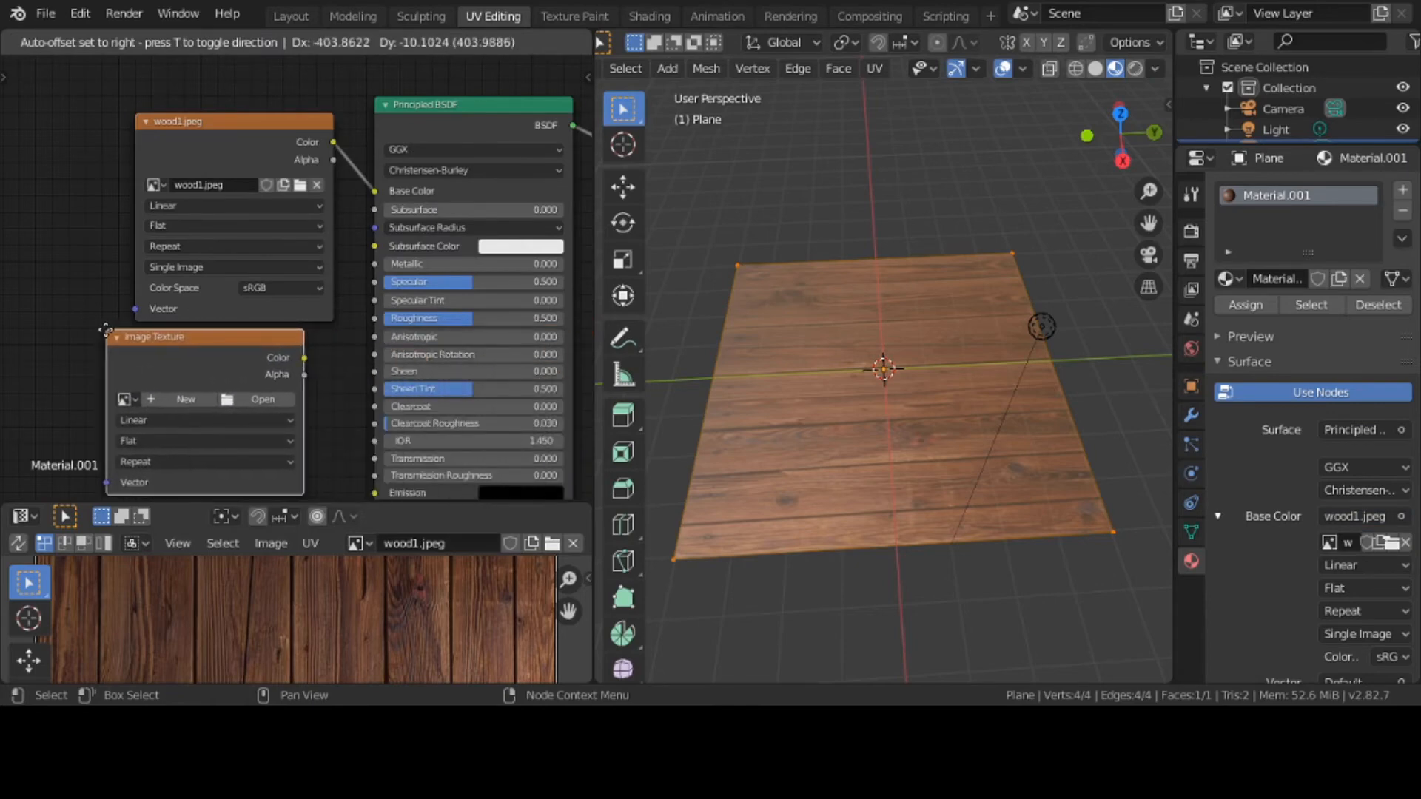
click(17, 334)
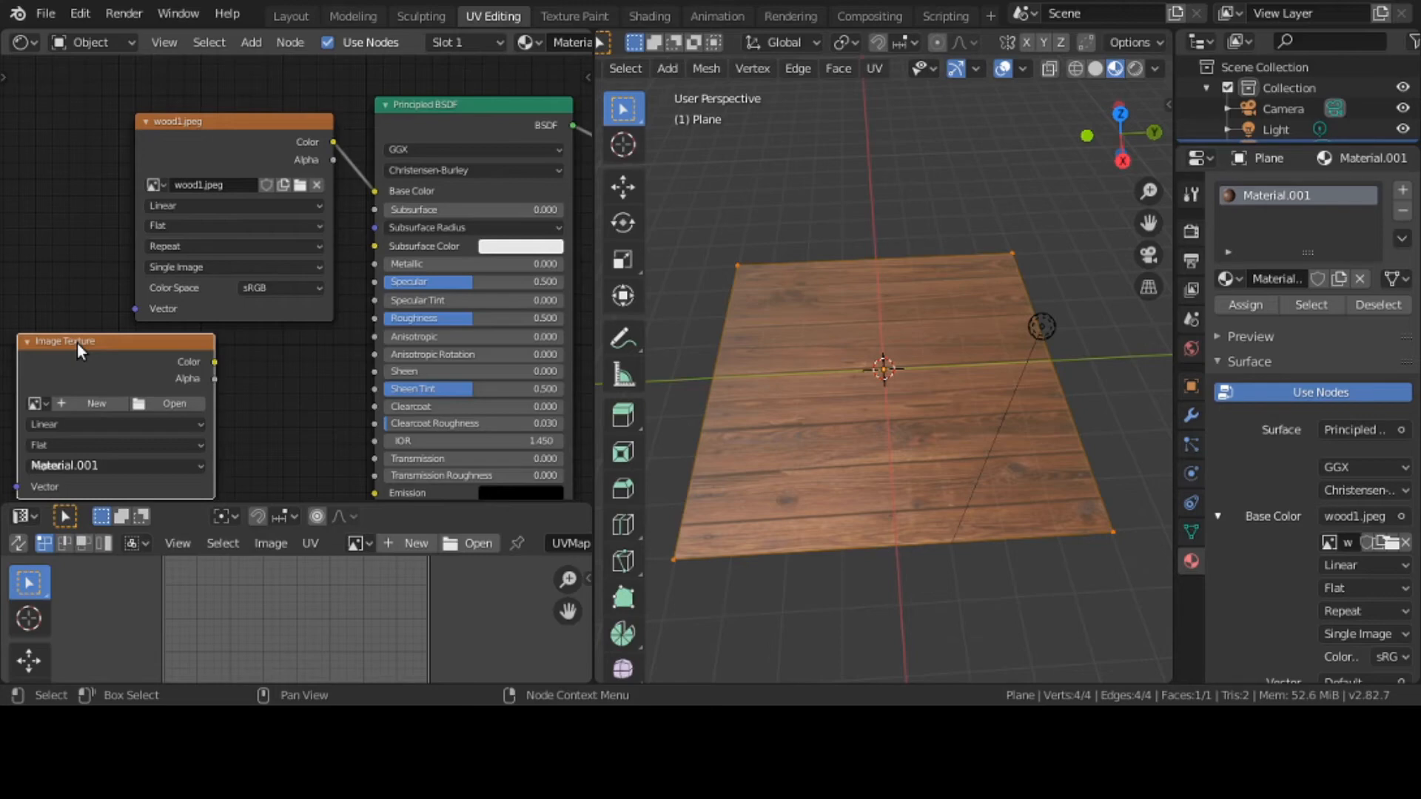
Step: Add a Normal Map node between the empty Image Texture node and the Principled BSDF
click(290, 43)
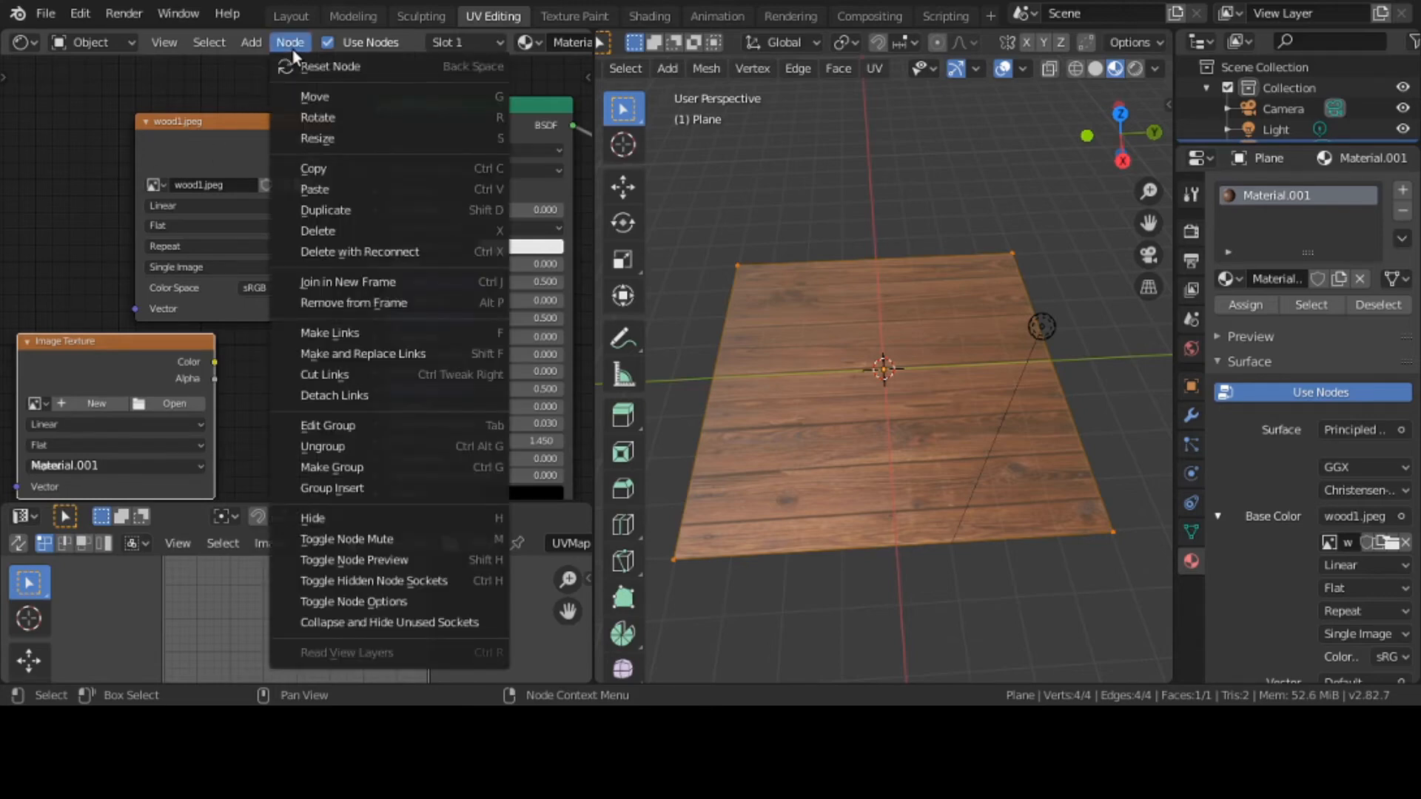
mouse_move(250, 44)
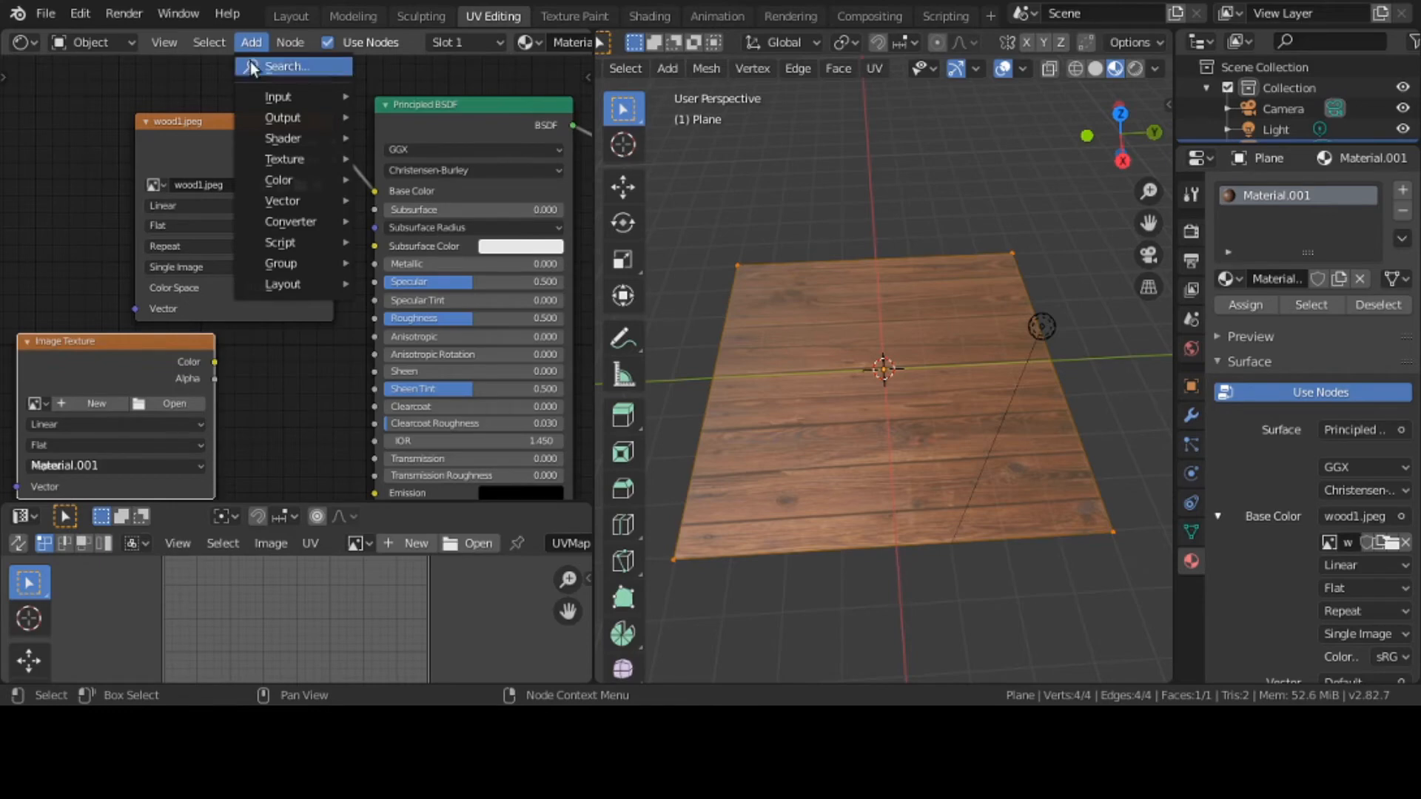
mouse_move(277, 204)
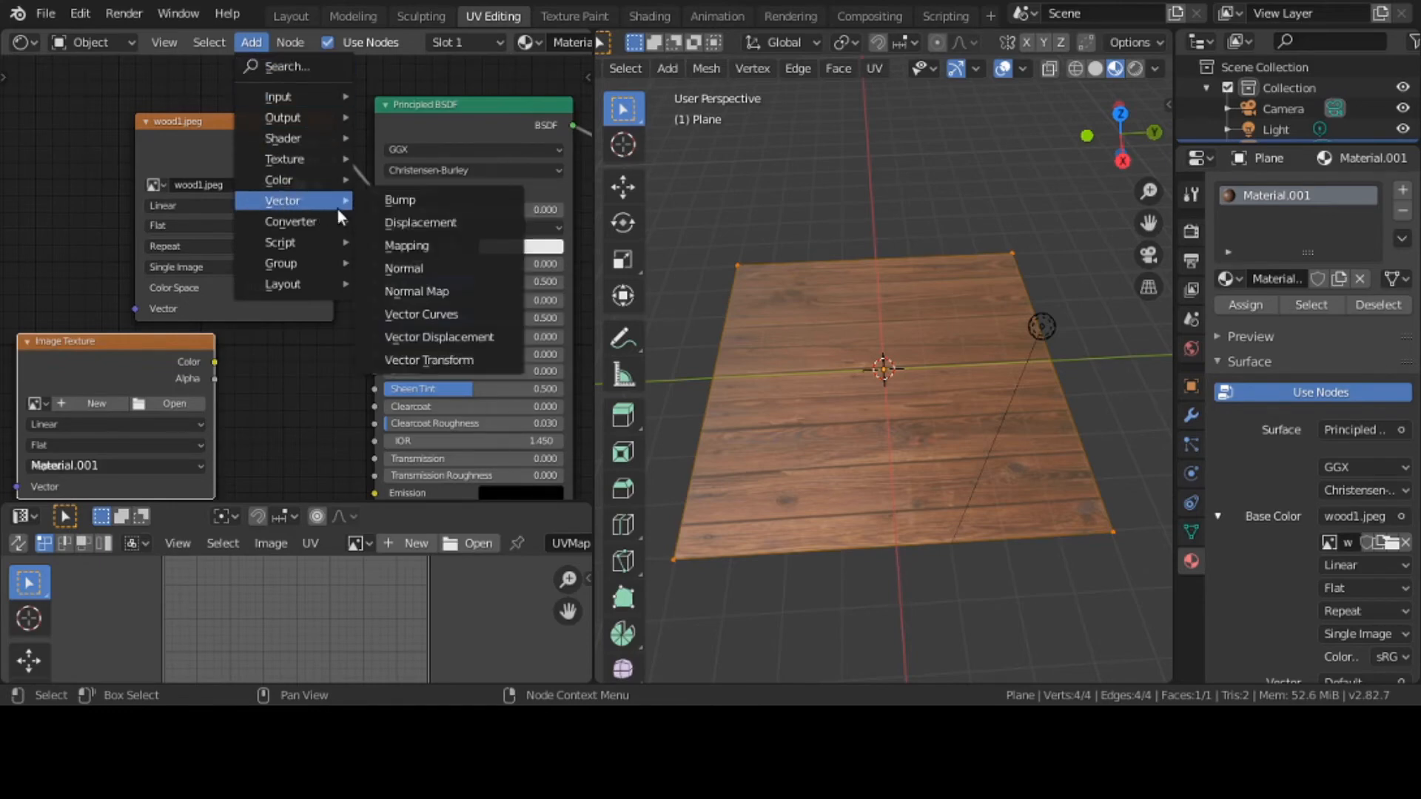
click(447, 286)
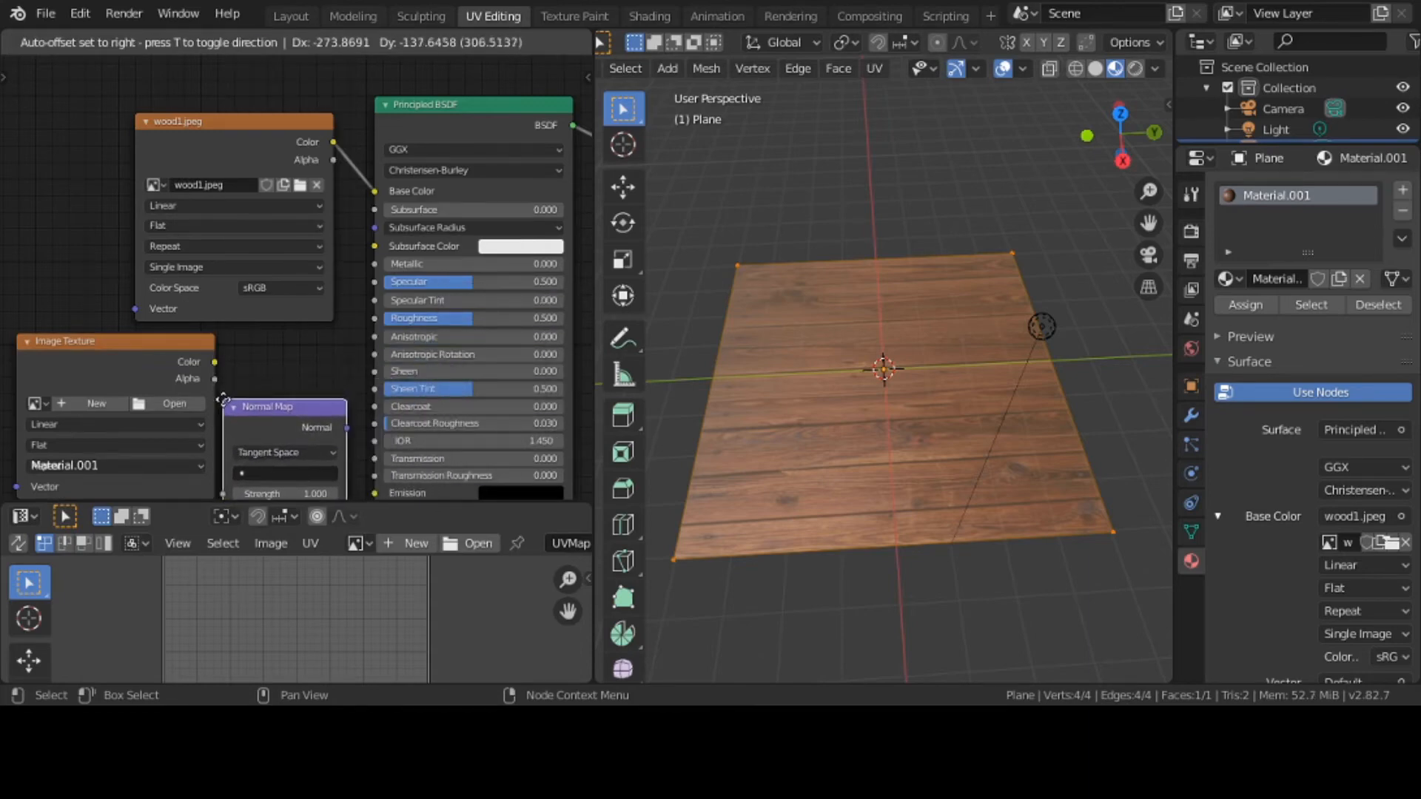
click(226, 405)
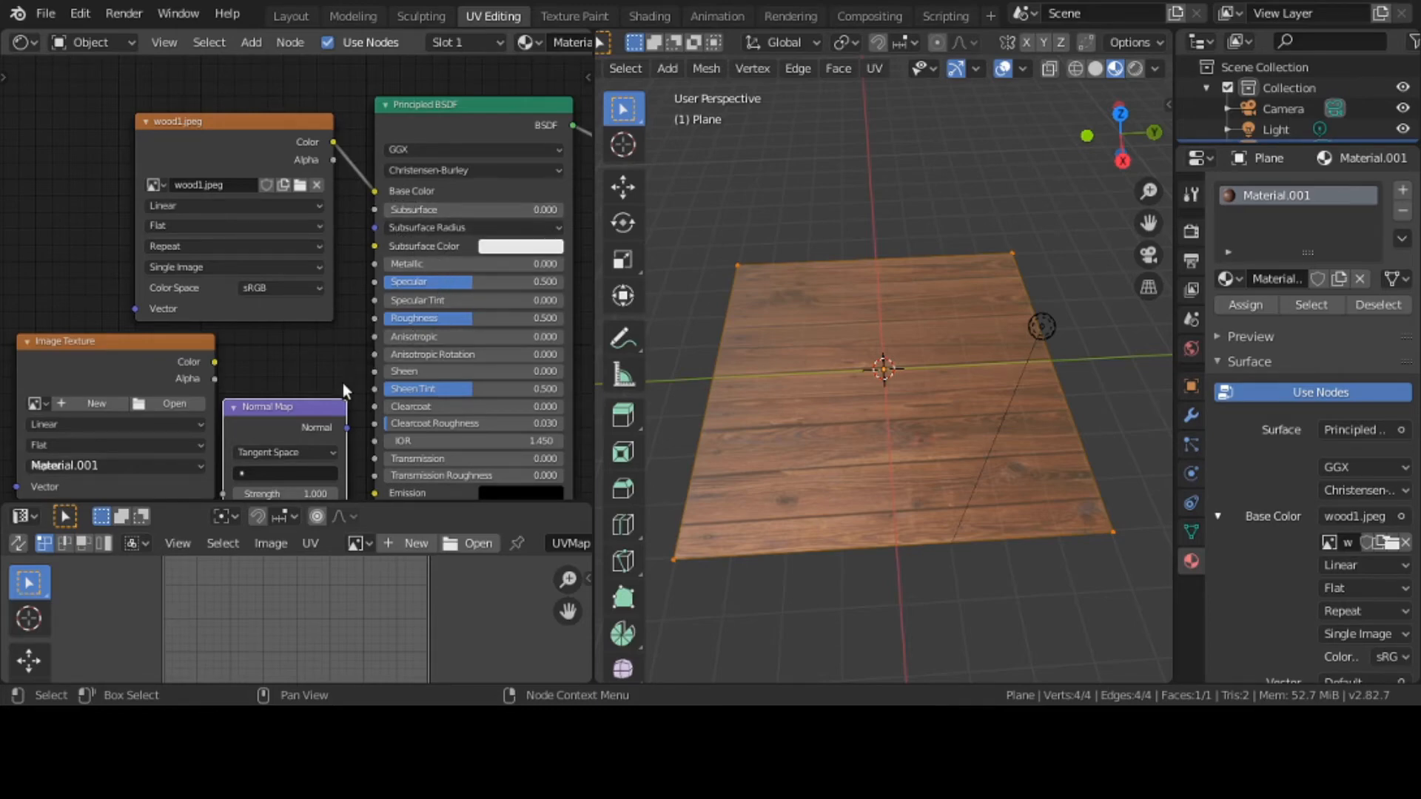
Step: Rearrange the Principled BSDF, empty Image Texture and Normal Map nodes so that their sockets can be linked
scroll(394, 418, up, 2)
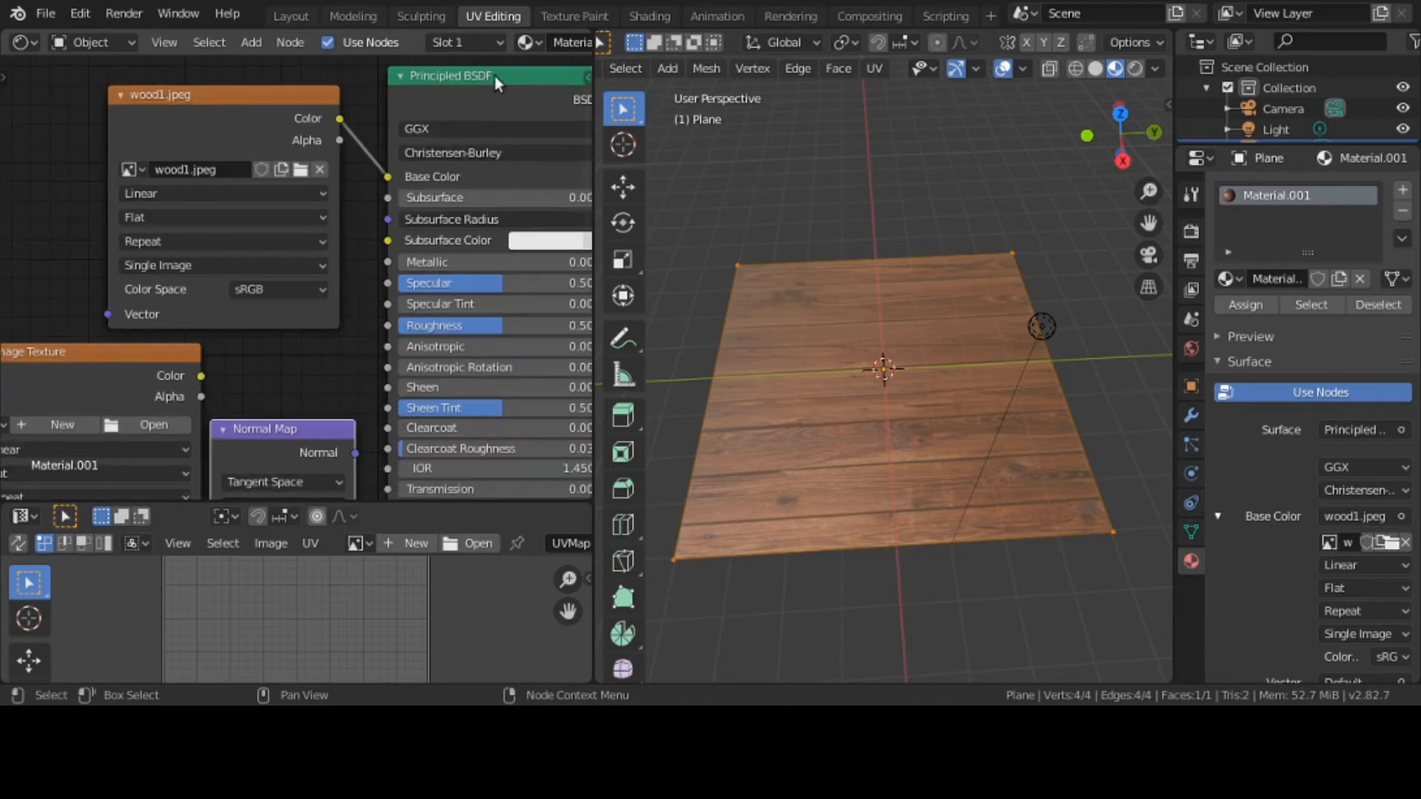
drag(495, 111, 501, 451)
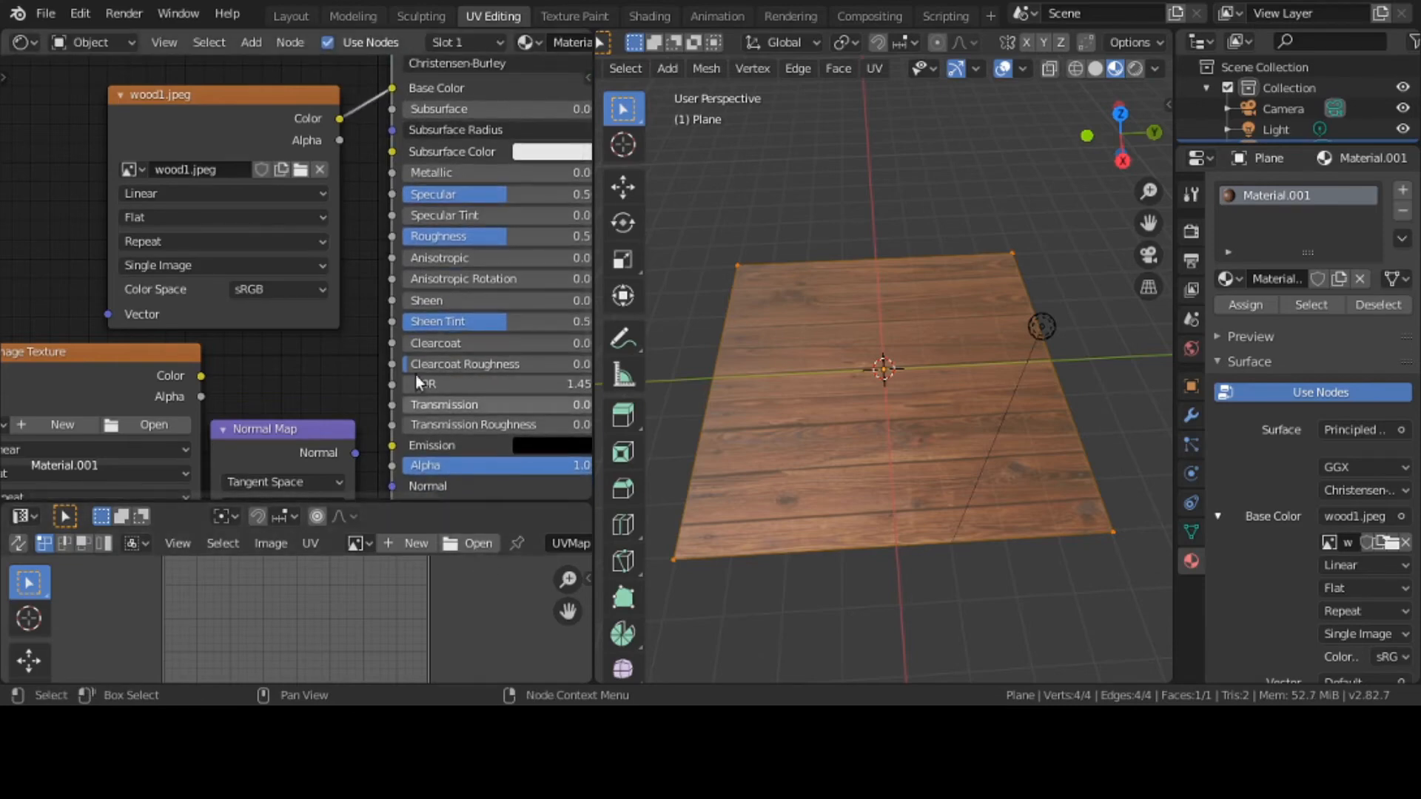
drag(503, 86, 518, 450)
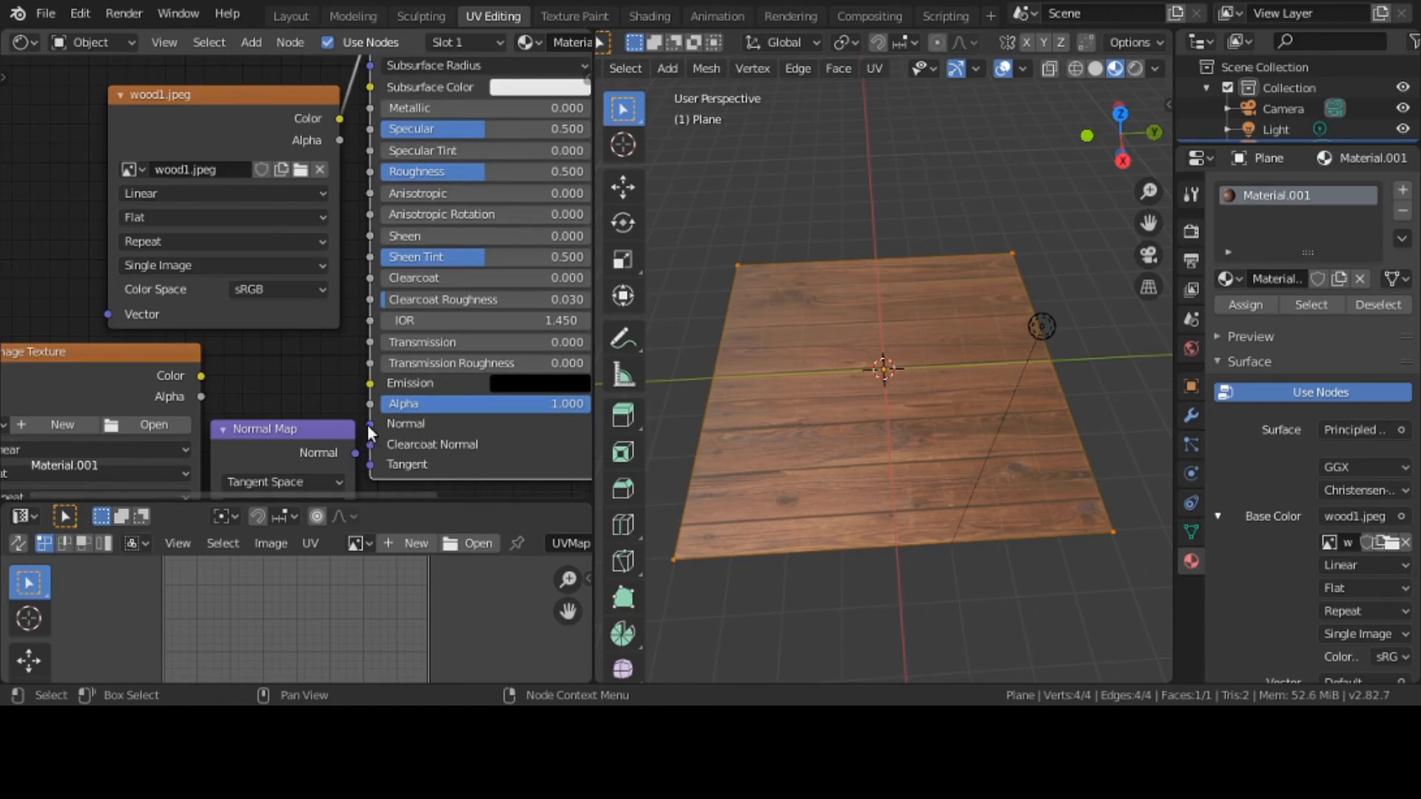
drag(96, 363, 35, 345)
drag(247, 430, 233, 262)
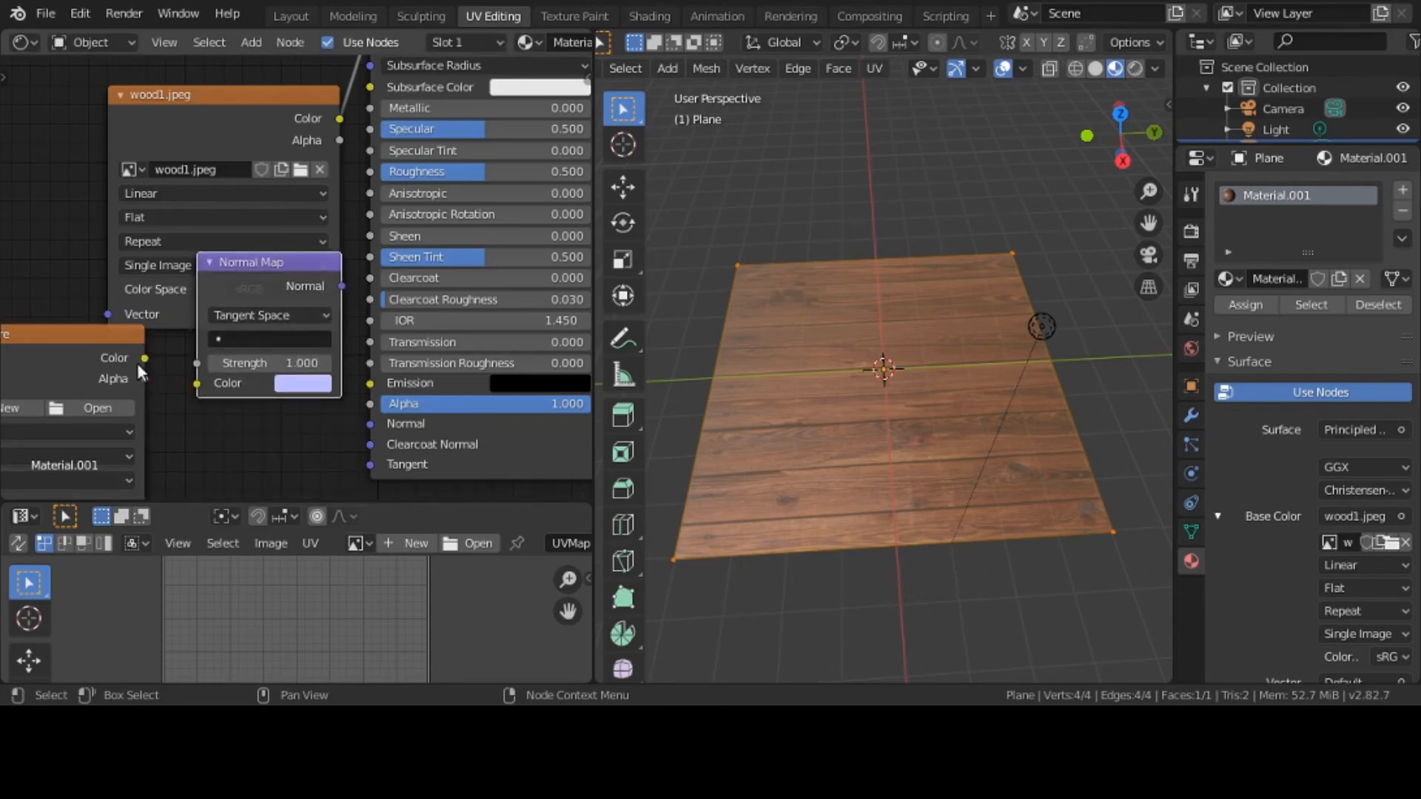
Step: Link the empty Image Texture's Color to the Normal Map's Color, and the Normal Map's output to the Principled BSDF's Emission
drag(142, 358, 193, 384)
drag(268, 262, 324, 362)
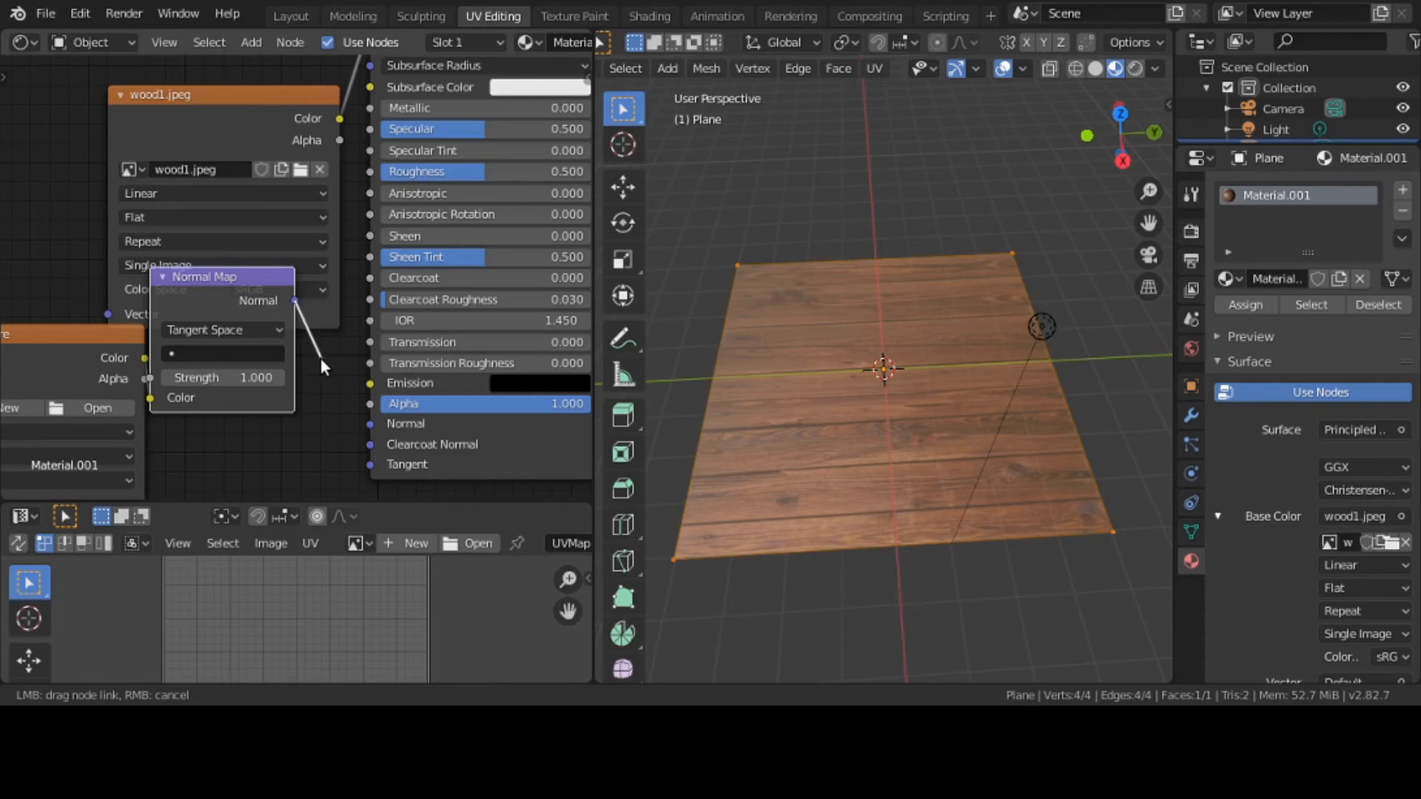
drag(322, 358, 359, 388)
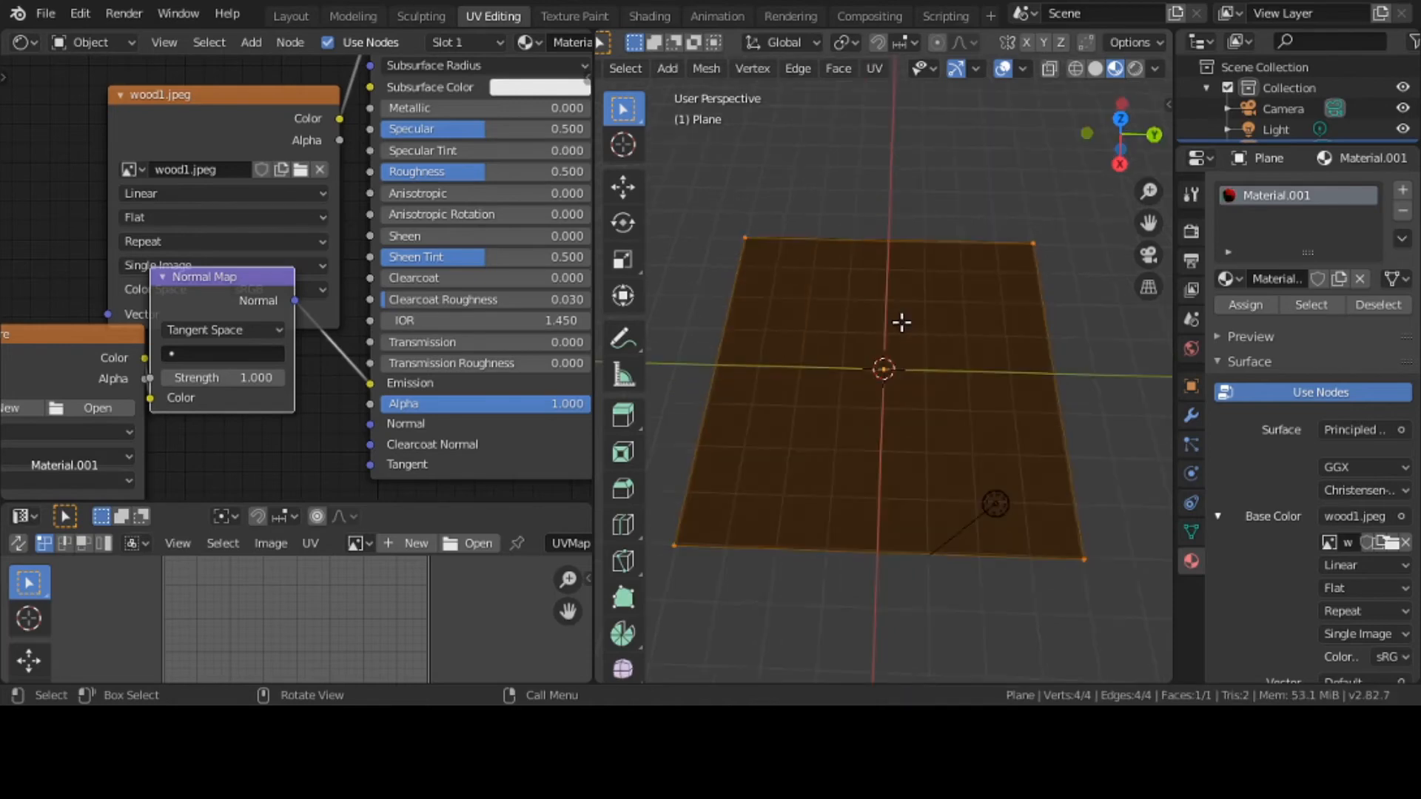
middle_drag(981, 507, 1046, 540)
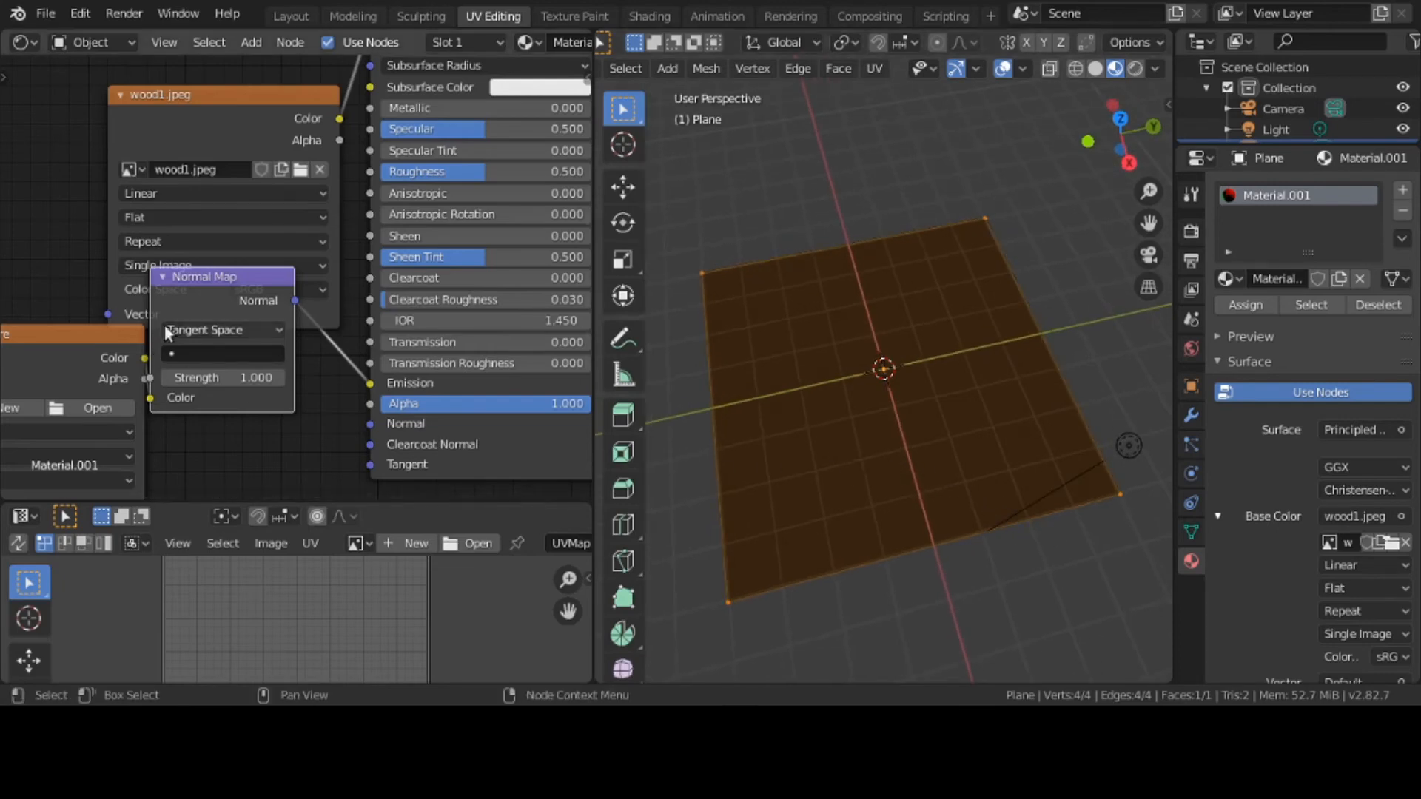
drag(205, 281, 265, 314)
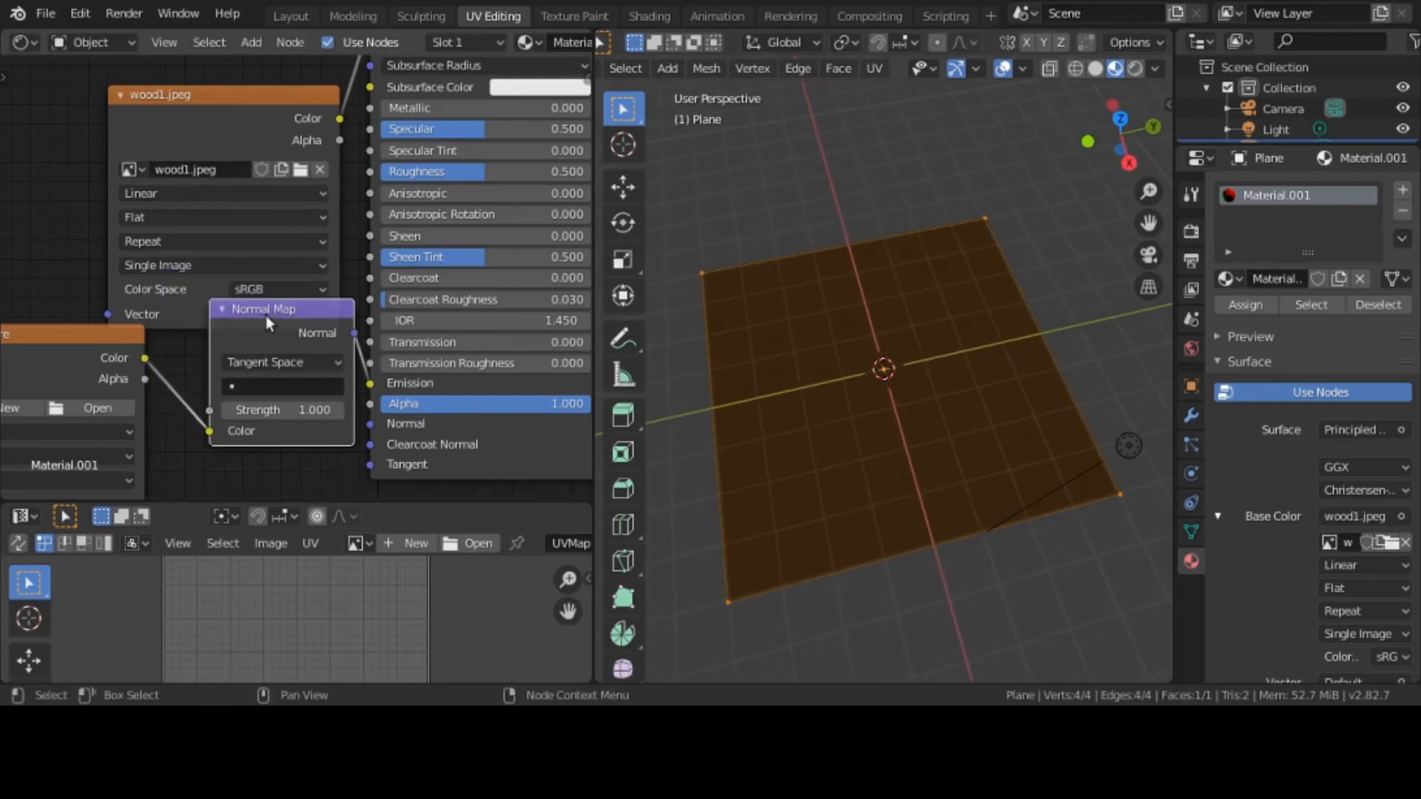
Step: Try Normal Map strengths of 0.3 and 0 with the plane in Rendered shading
click(1131, 71)
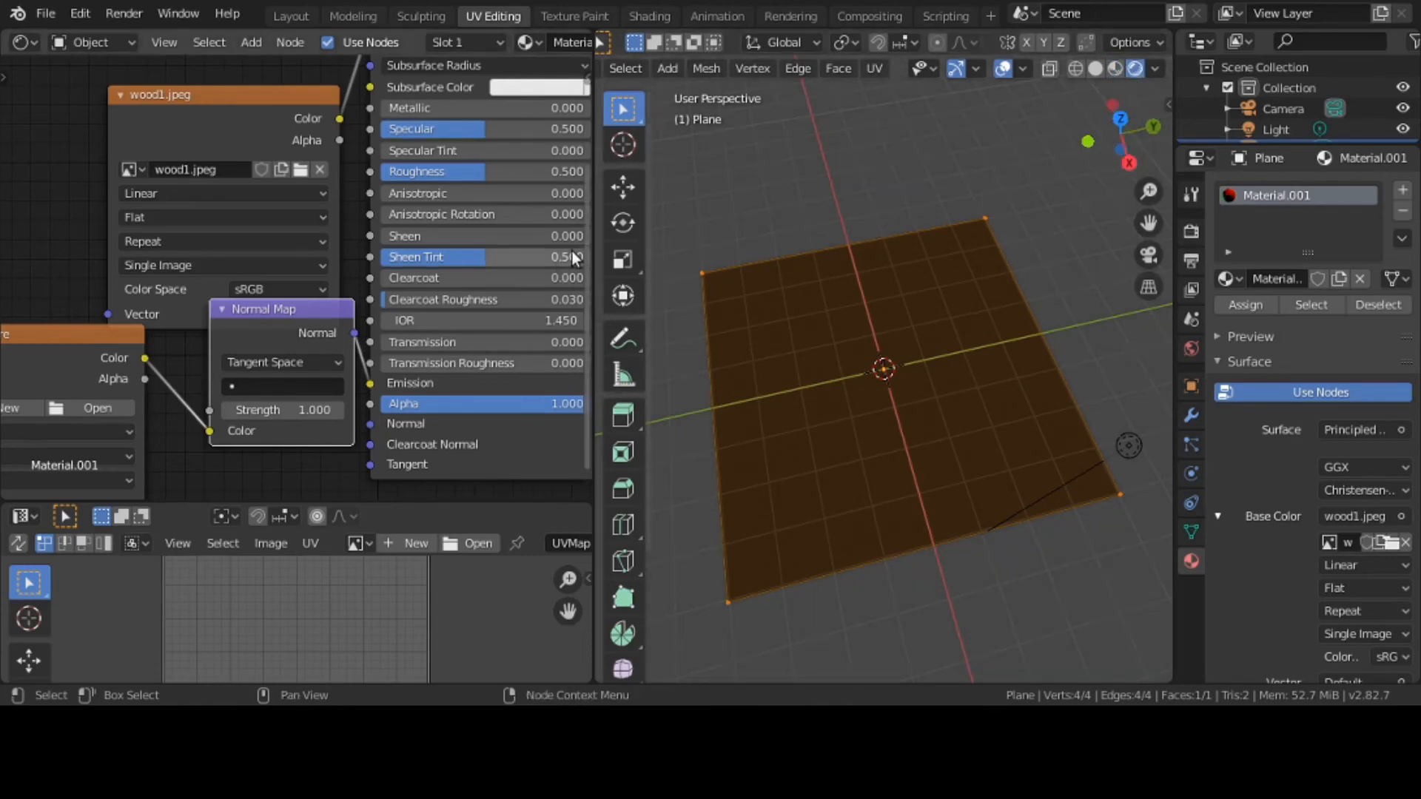
drag(318, 411, 266, 412)
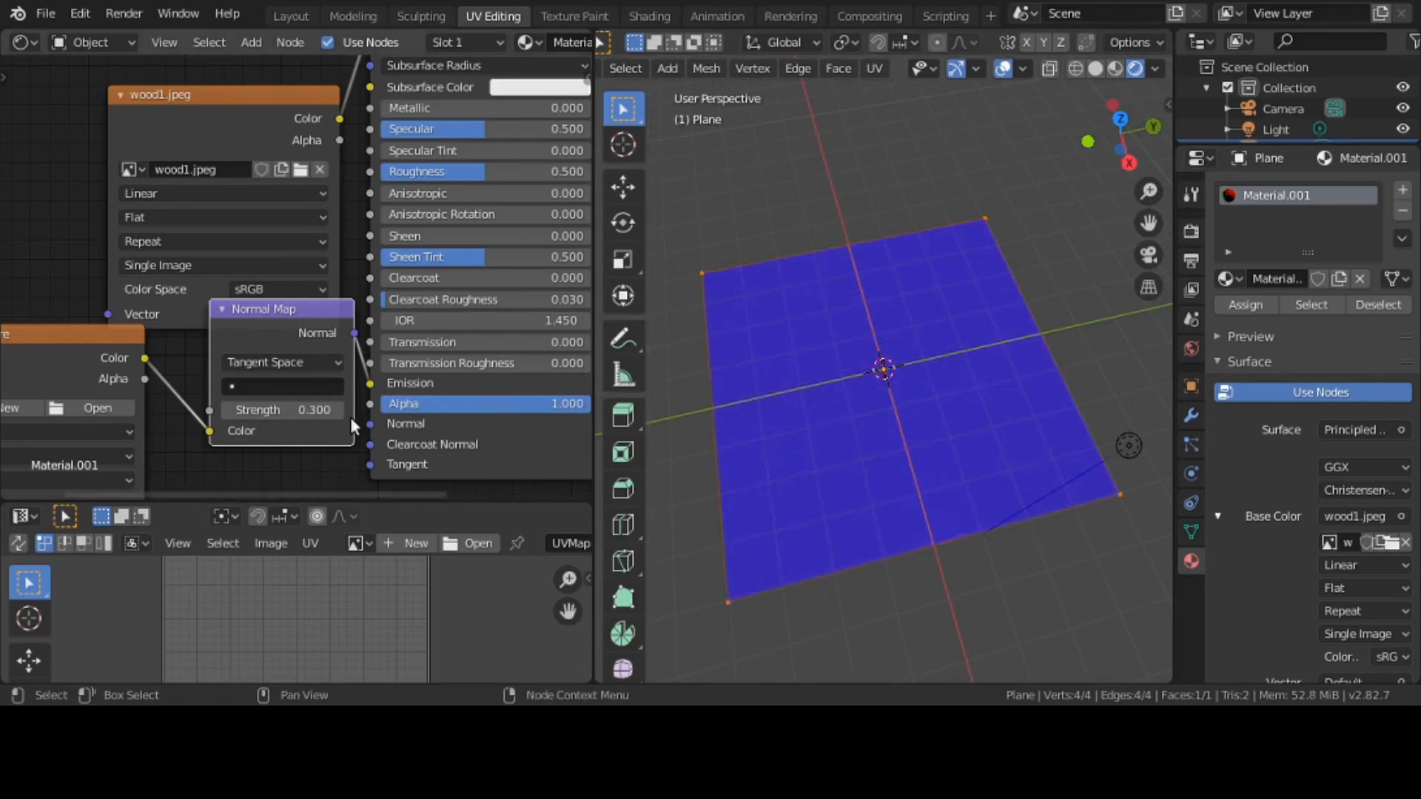
click(310, 404)
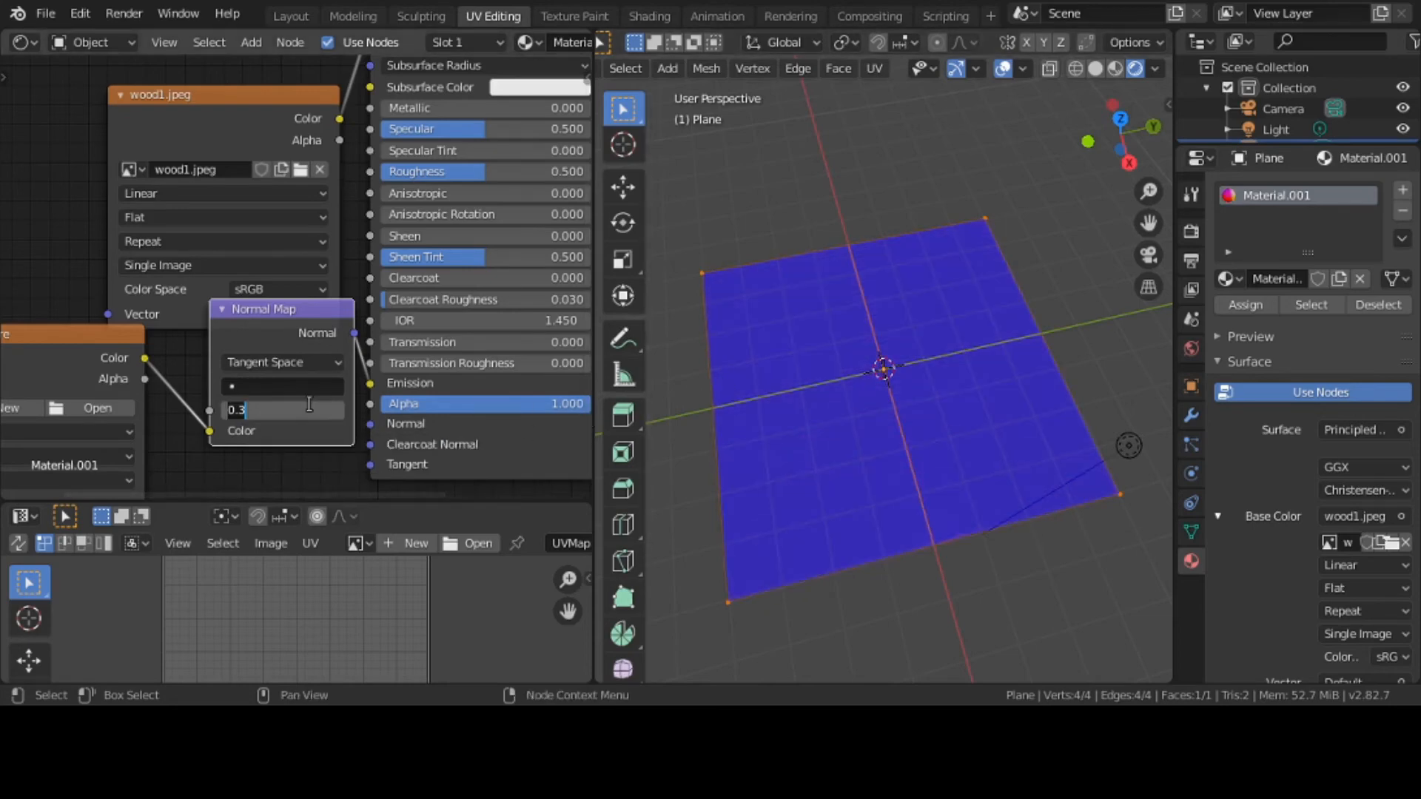
text(1)
key(Return)
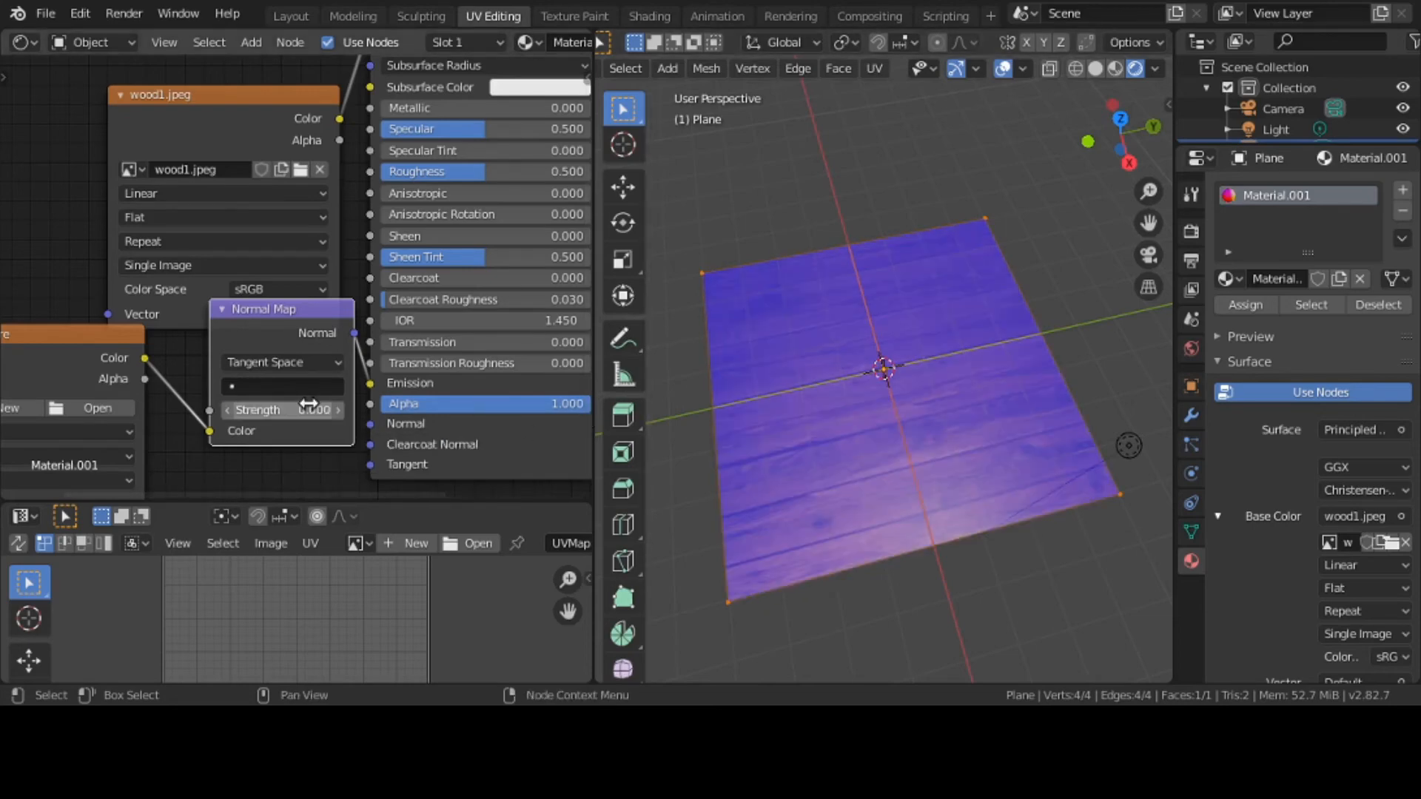
Step: Deselect the plane's geometry and return the 3D viewport to Material Preview shading
click(875, 131)
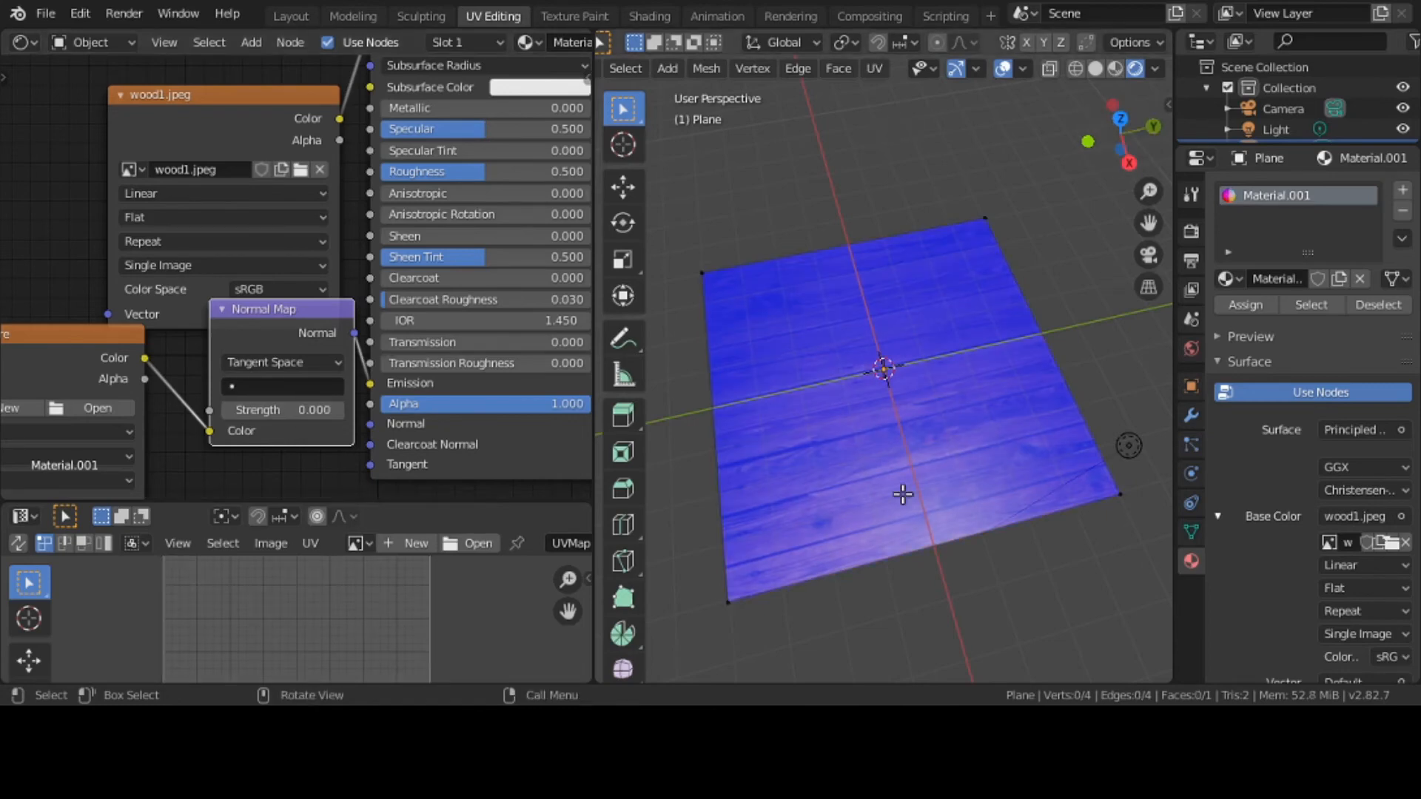
click(1113, 67)
middle_drag(946, 592, 910, 621)
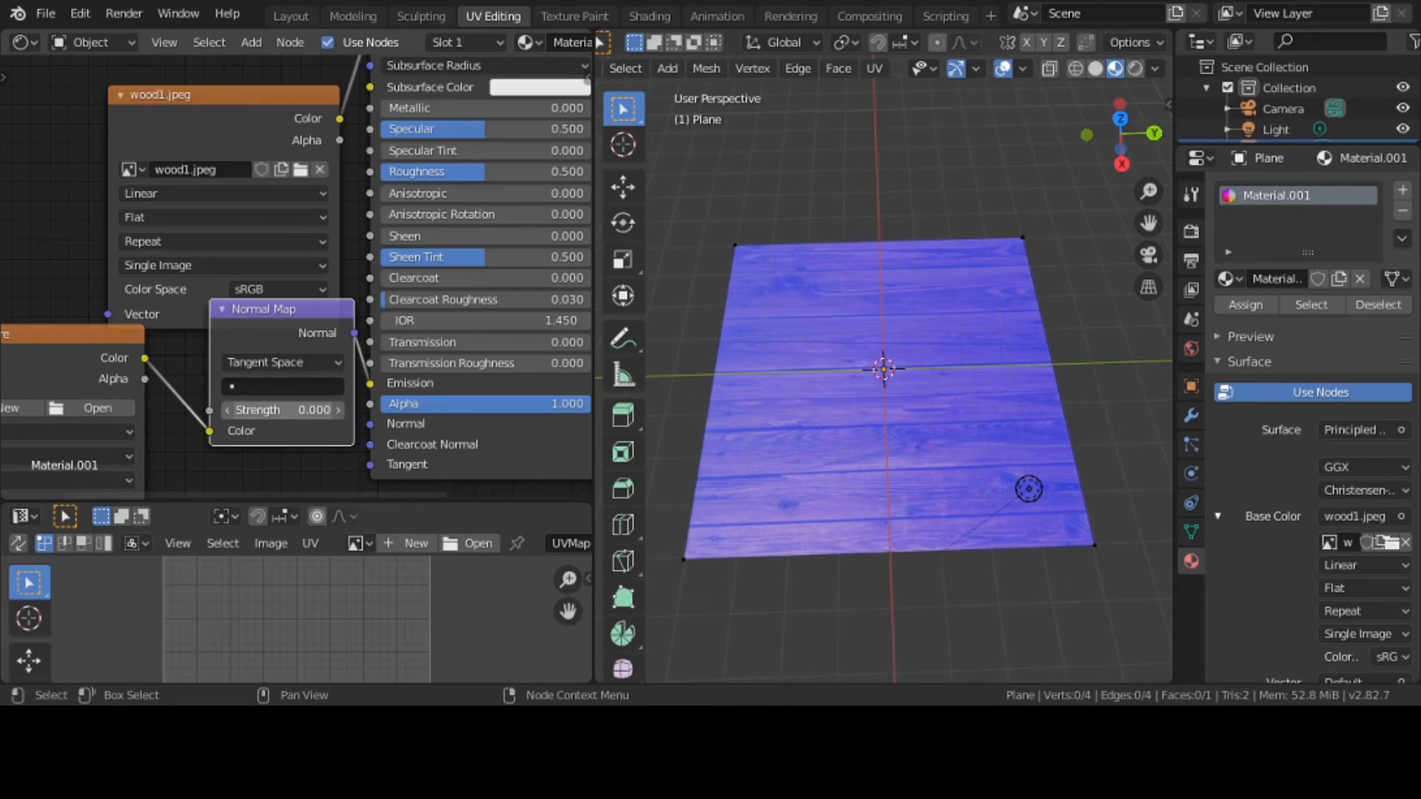
key(ctrl+z)
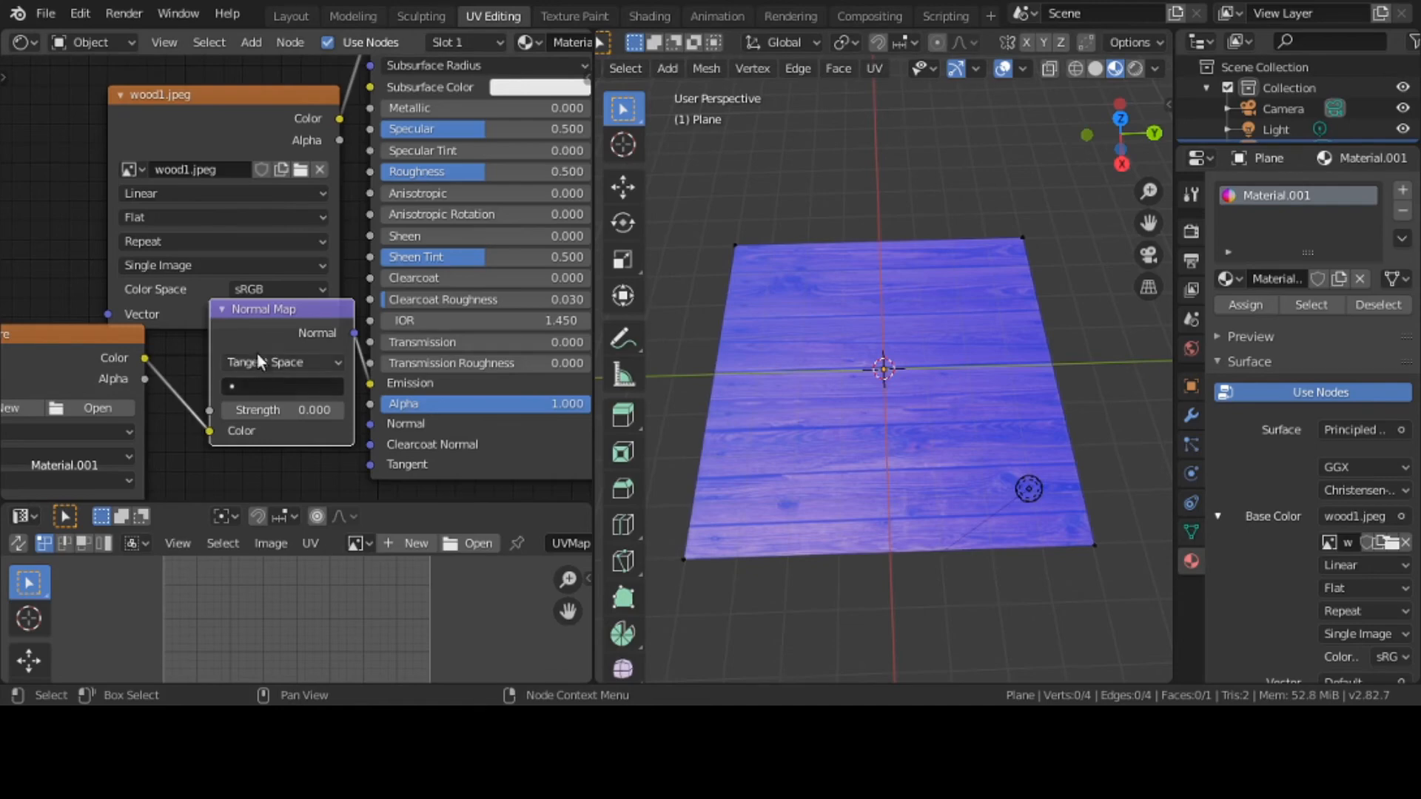
Step: Move the Normal Map's link from Emission to the Principled BSDF's Normal input and set its strength to 0.2
drag(261, 315, 224, 334)
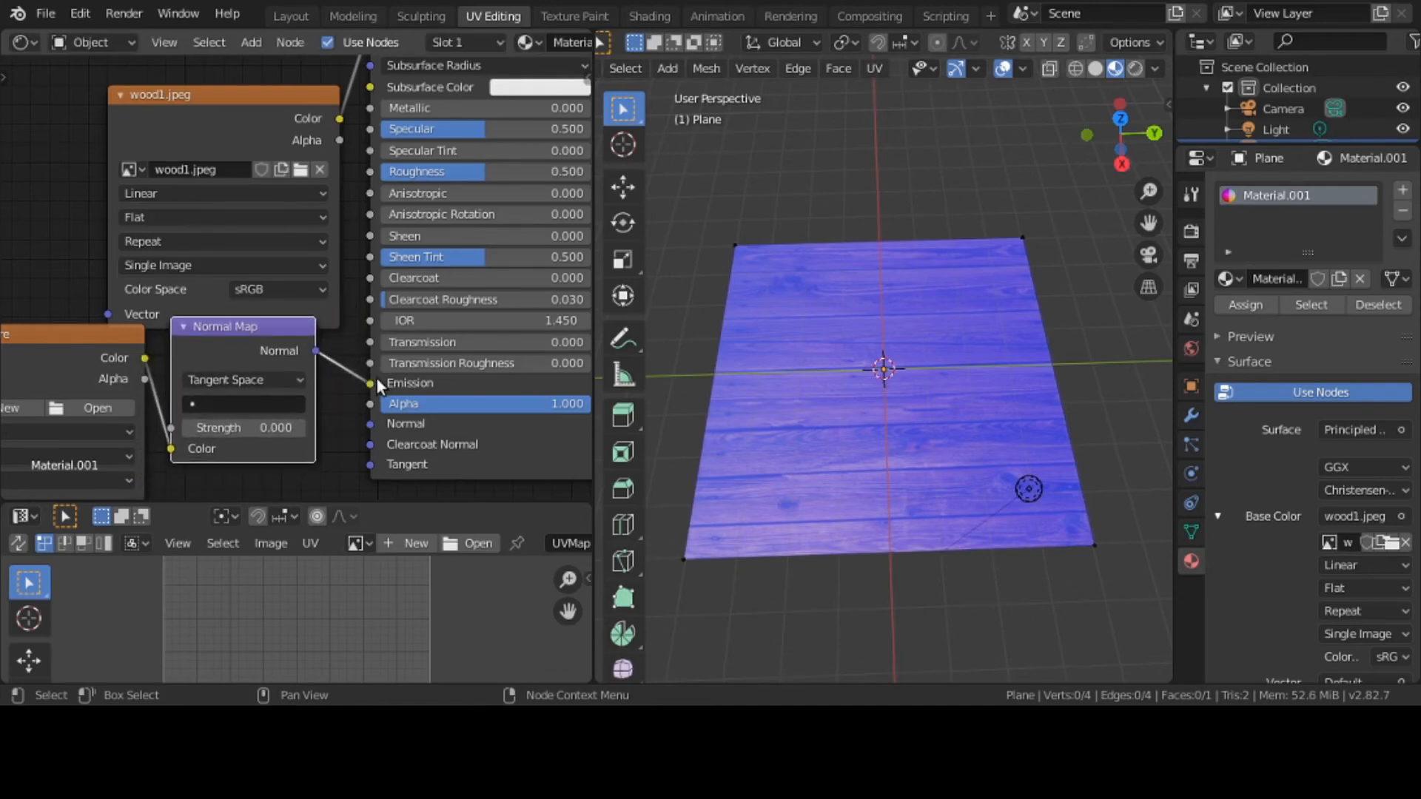
drag(368, 380, 367, 422)
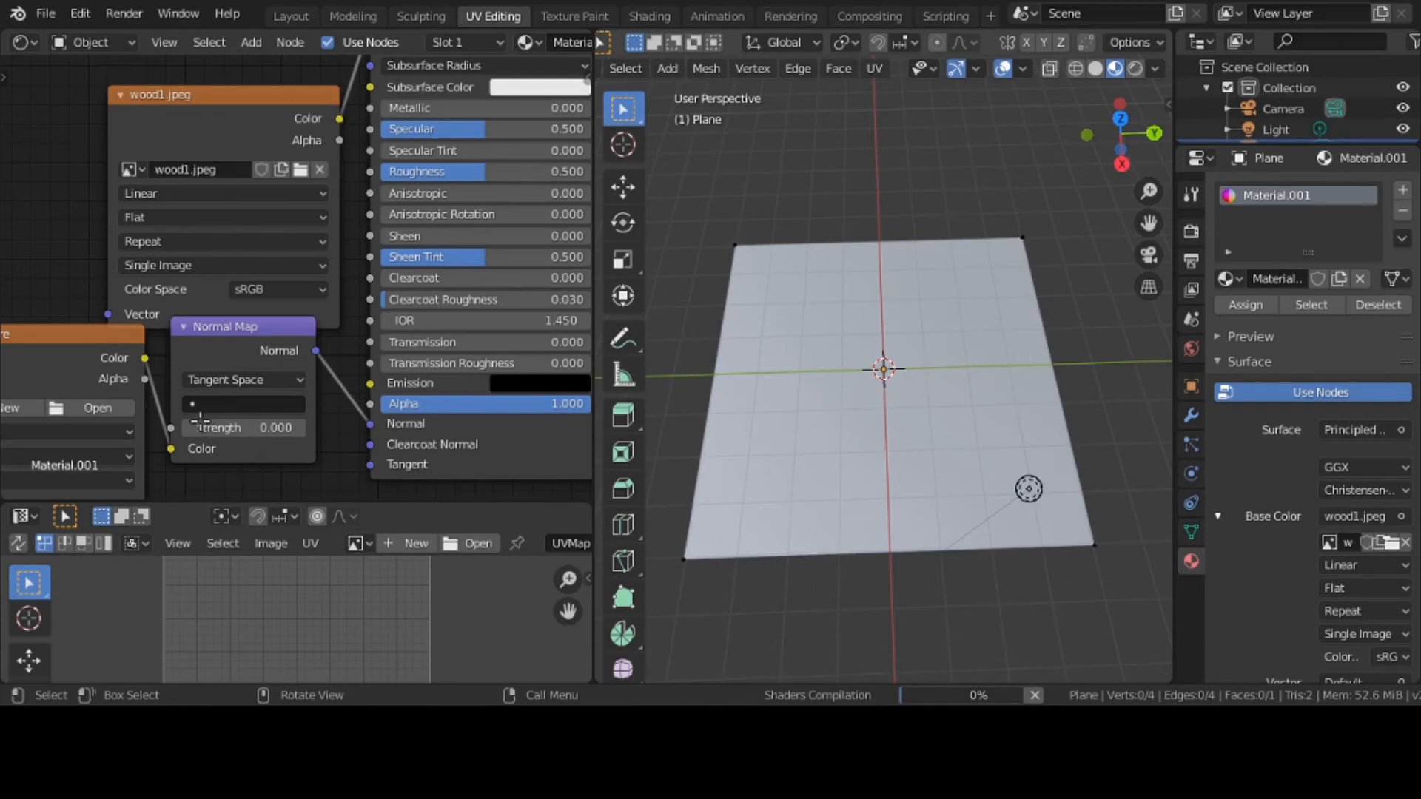
drag(234, 434, 238, 434)
middle_drag(755, 426, 815, 517)
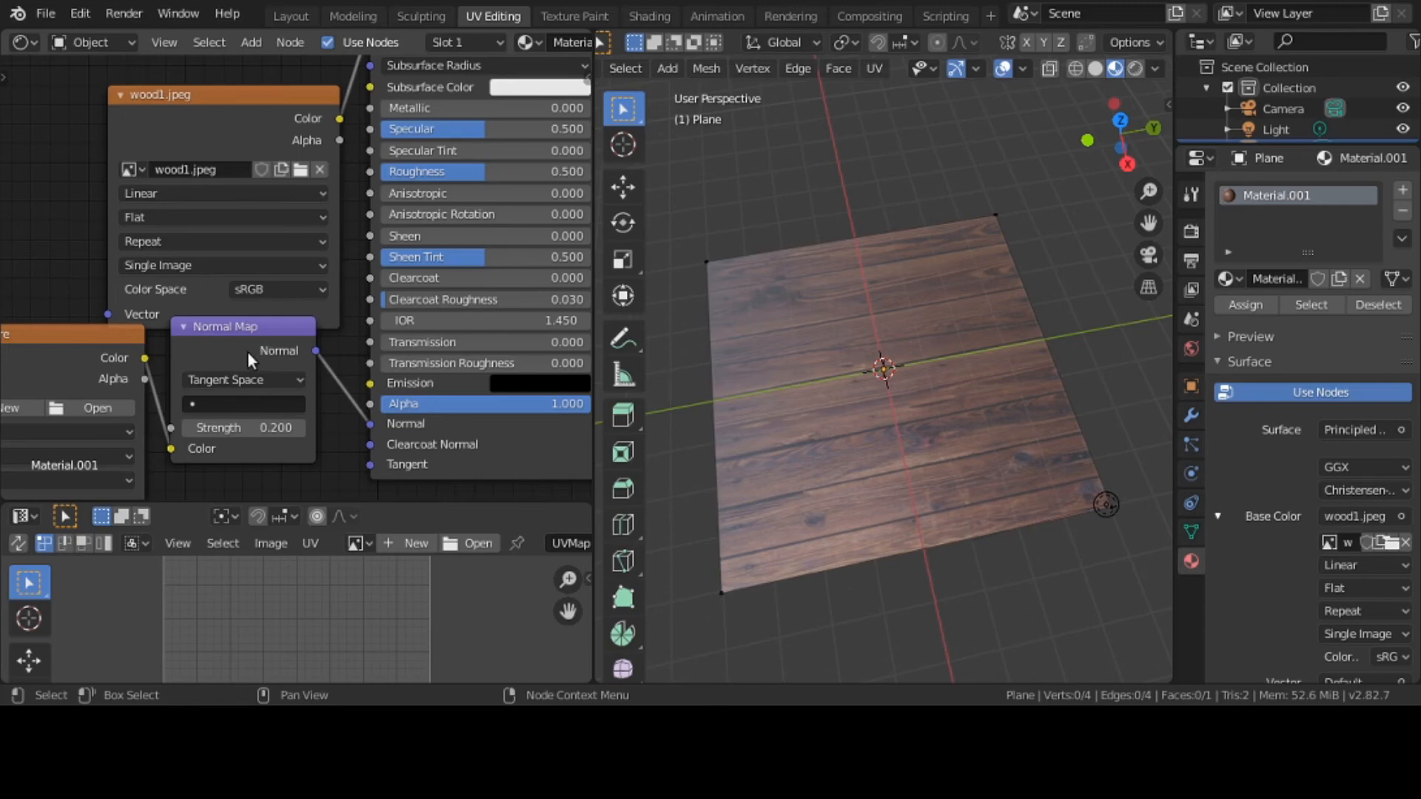
Step: Mute and unmute the Normal Map node to compare its effect on the plane up close
click(253, 329)
key(m)
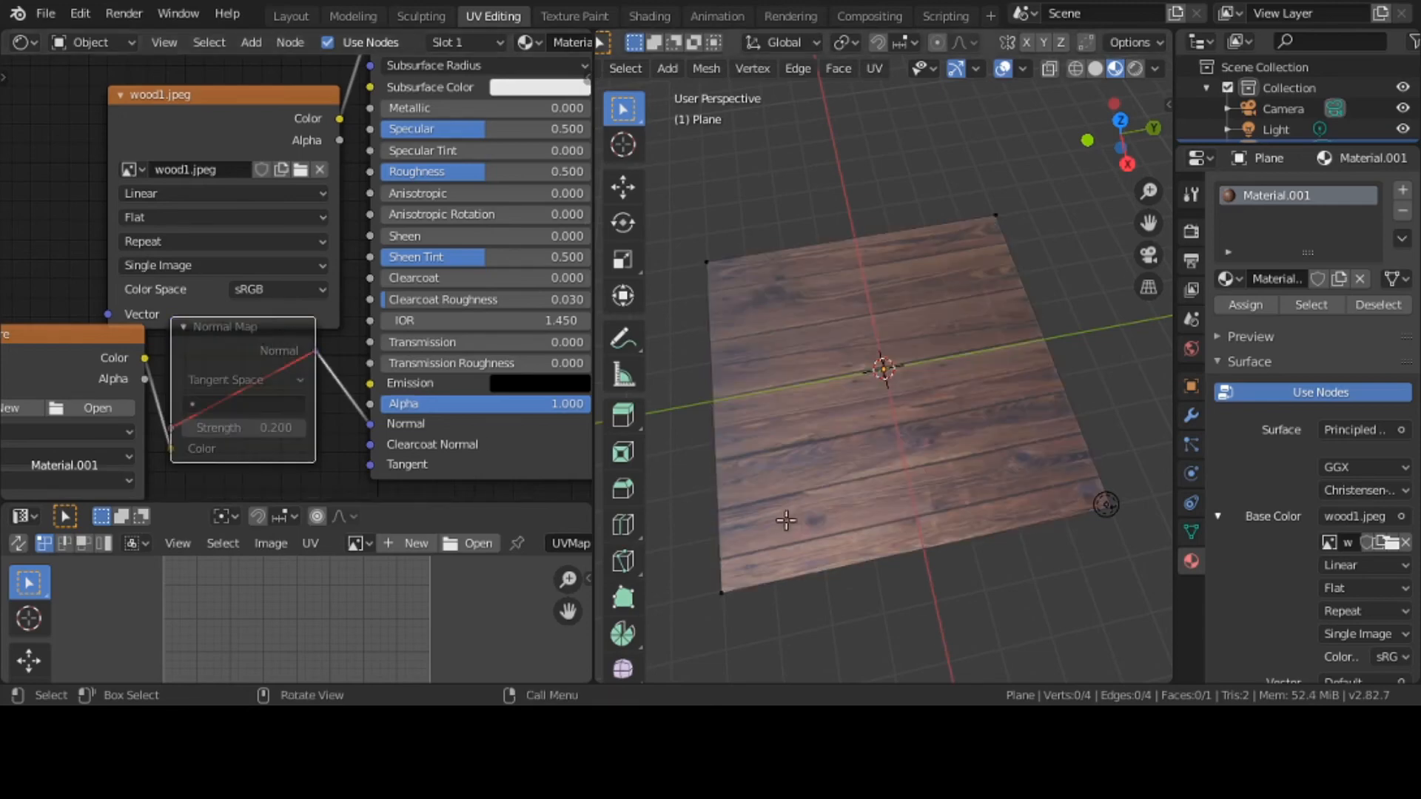
scroll(778, 517, up, 3)
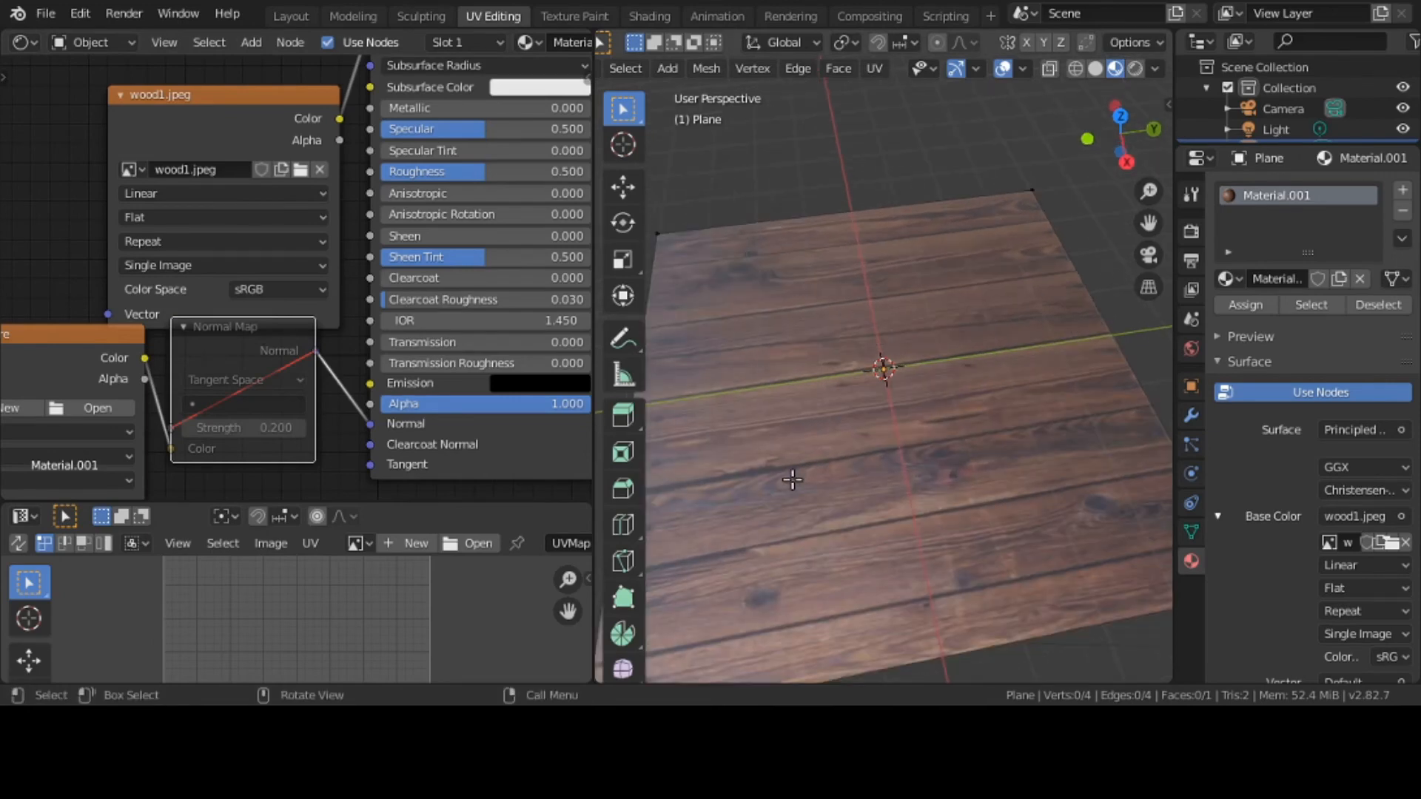
key(m)
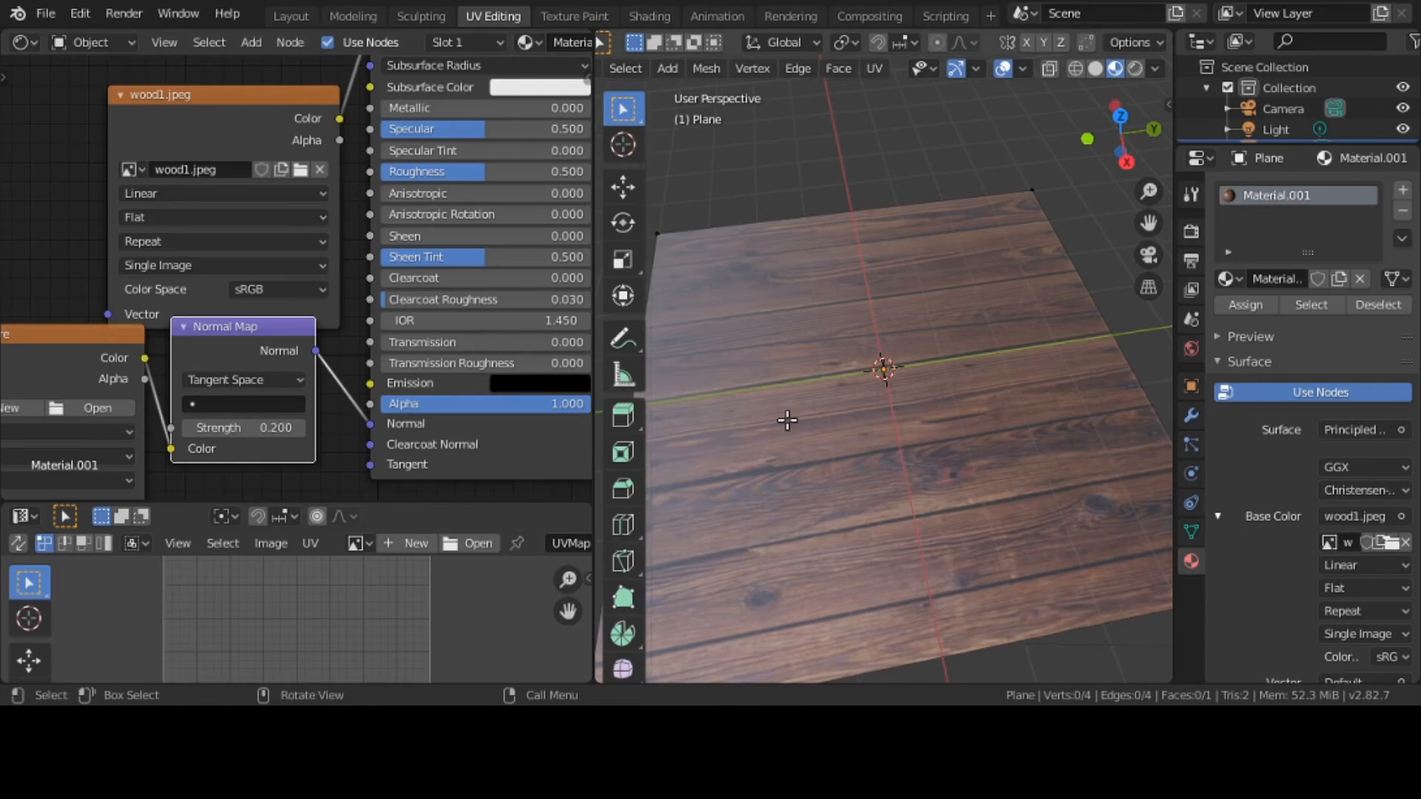
middle_drag(786, 419, 779, 367)
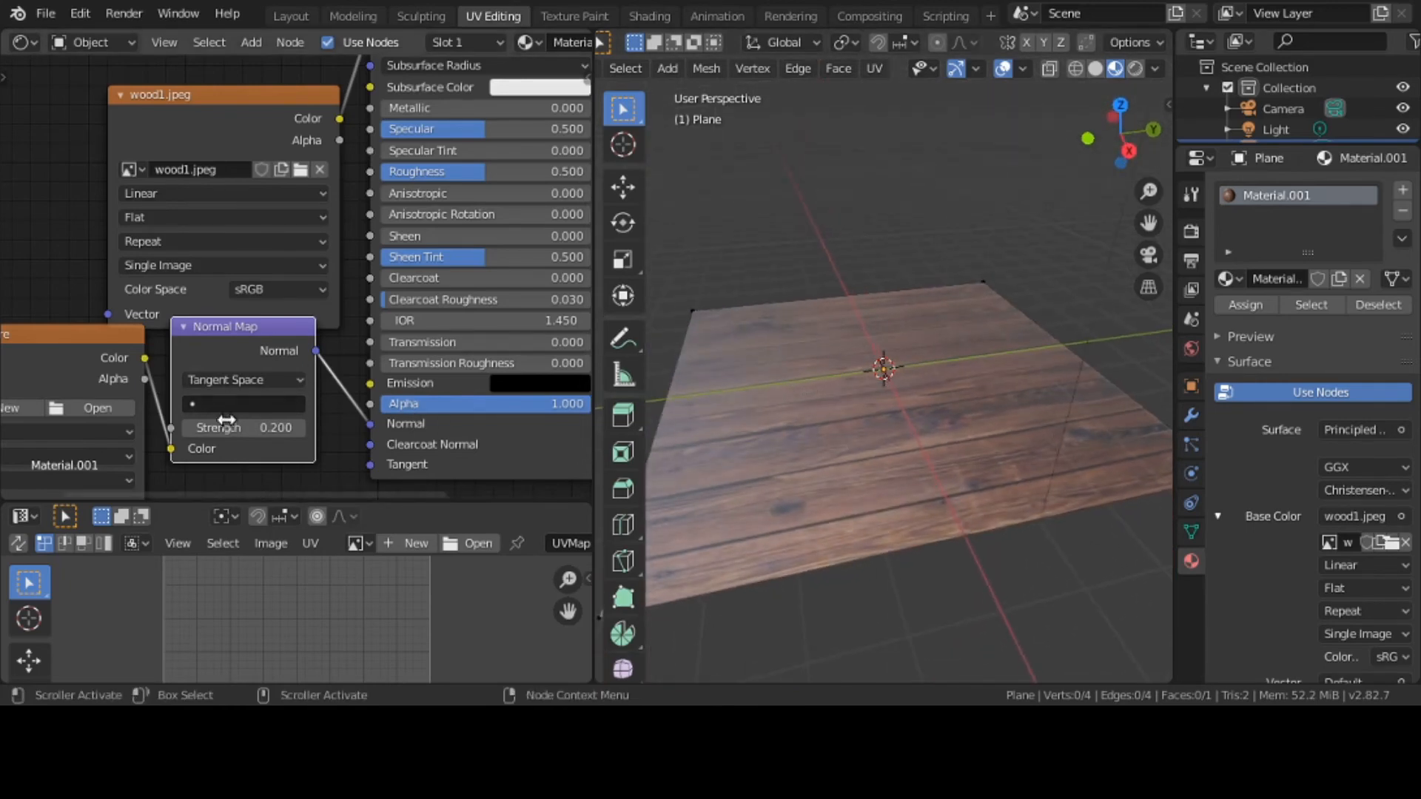
Step: Raise the Normal Map strength to 1 and mute and unmute the node to compare the plank surface
drag(194, 427, 287, 427)
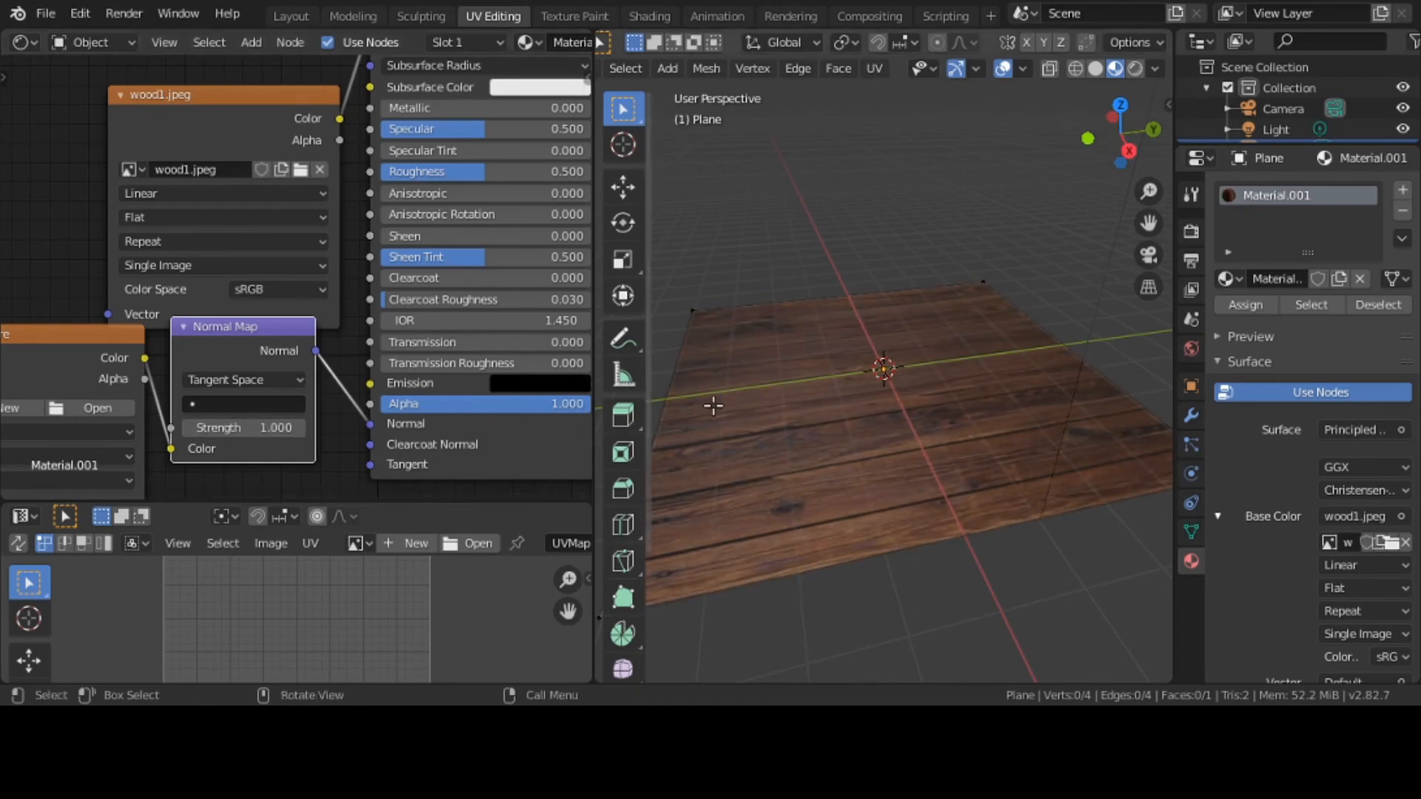
middle_drag(900, 390, 970, 393)
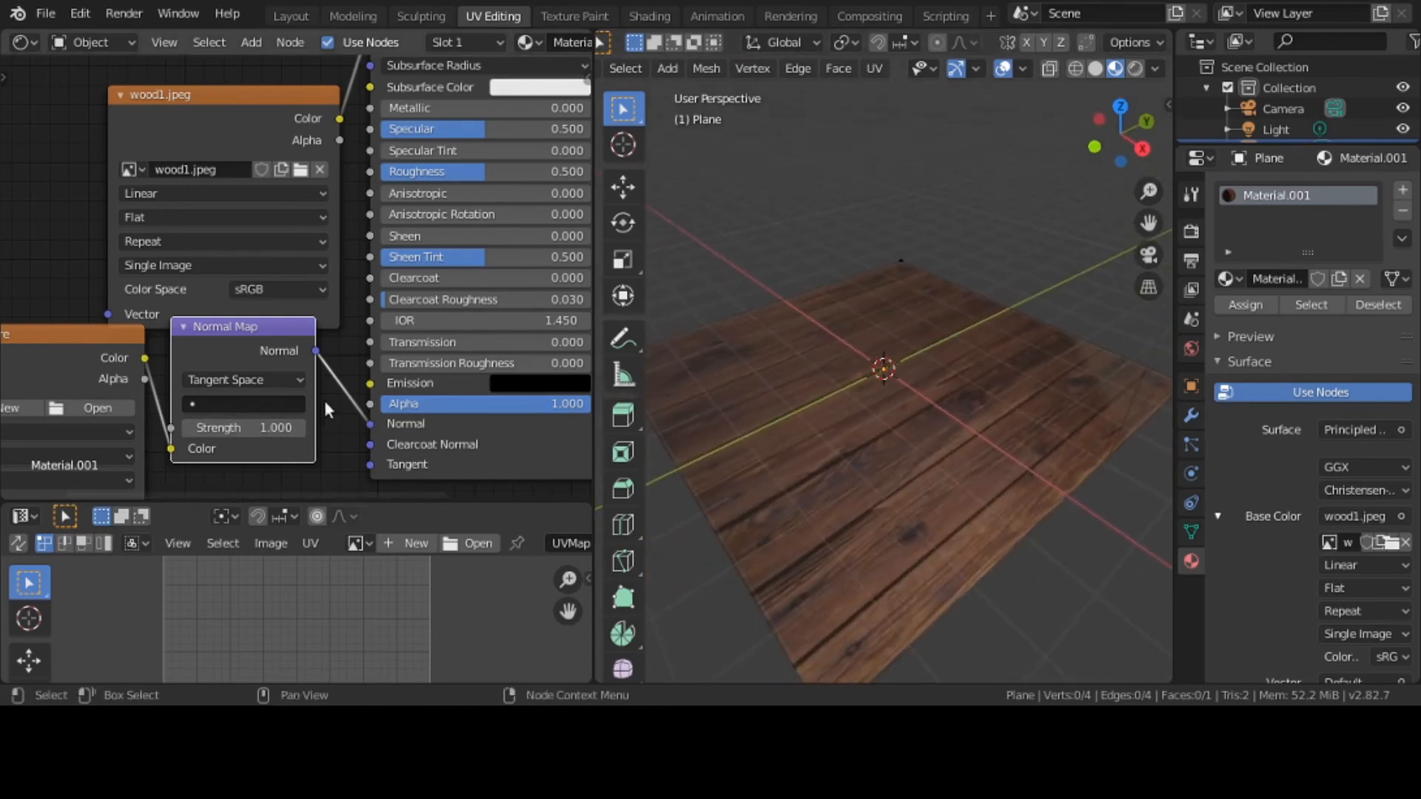
key(m)
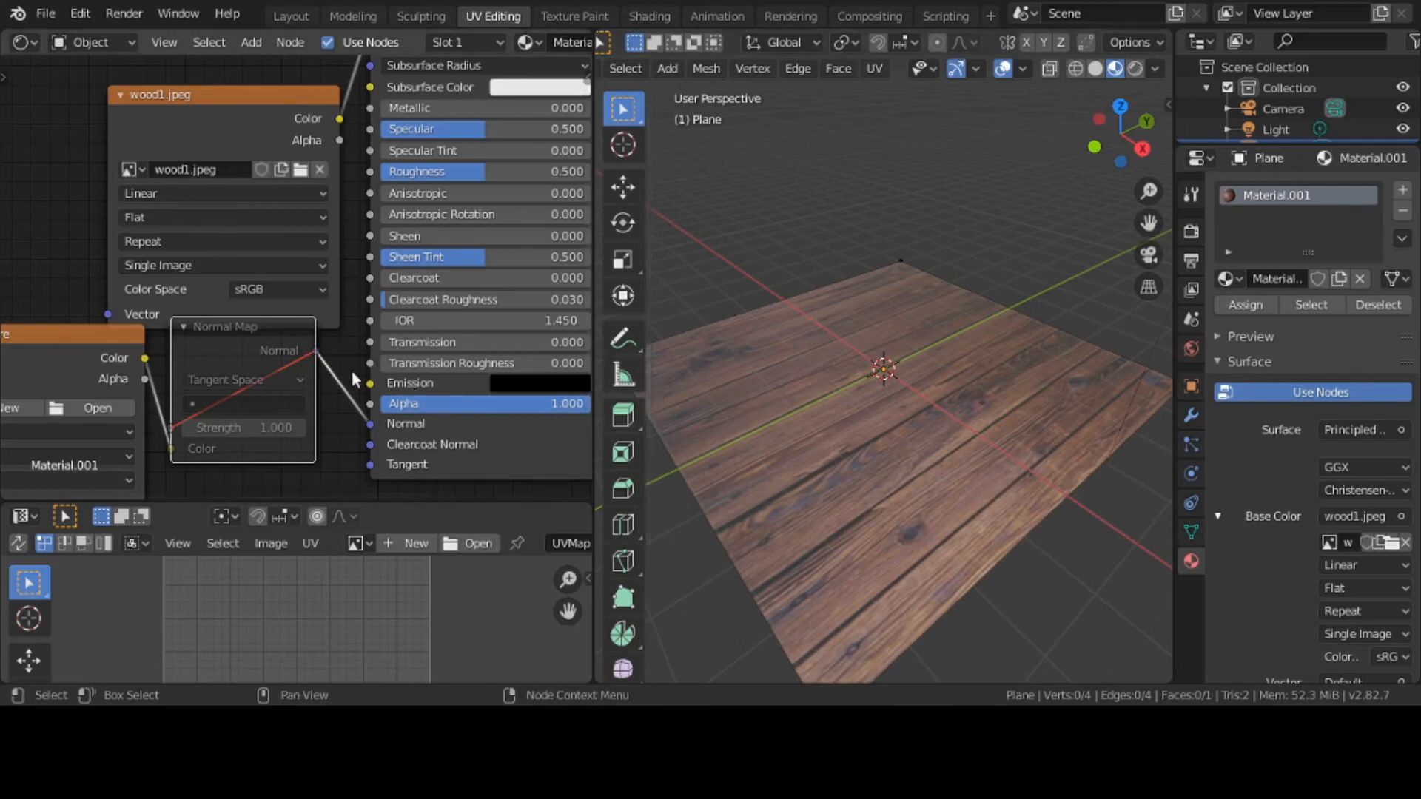
key(m)
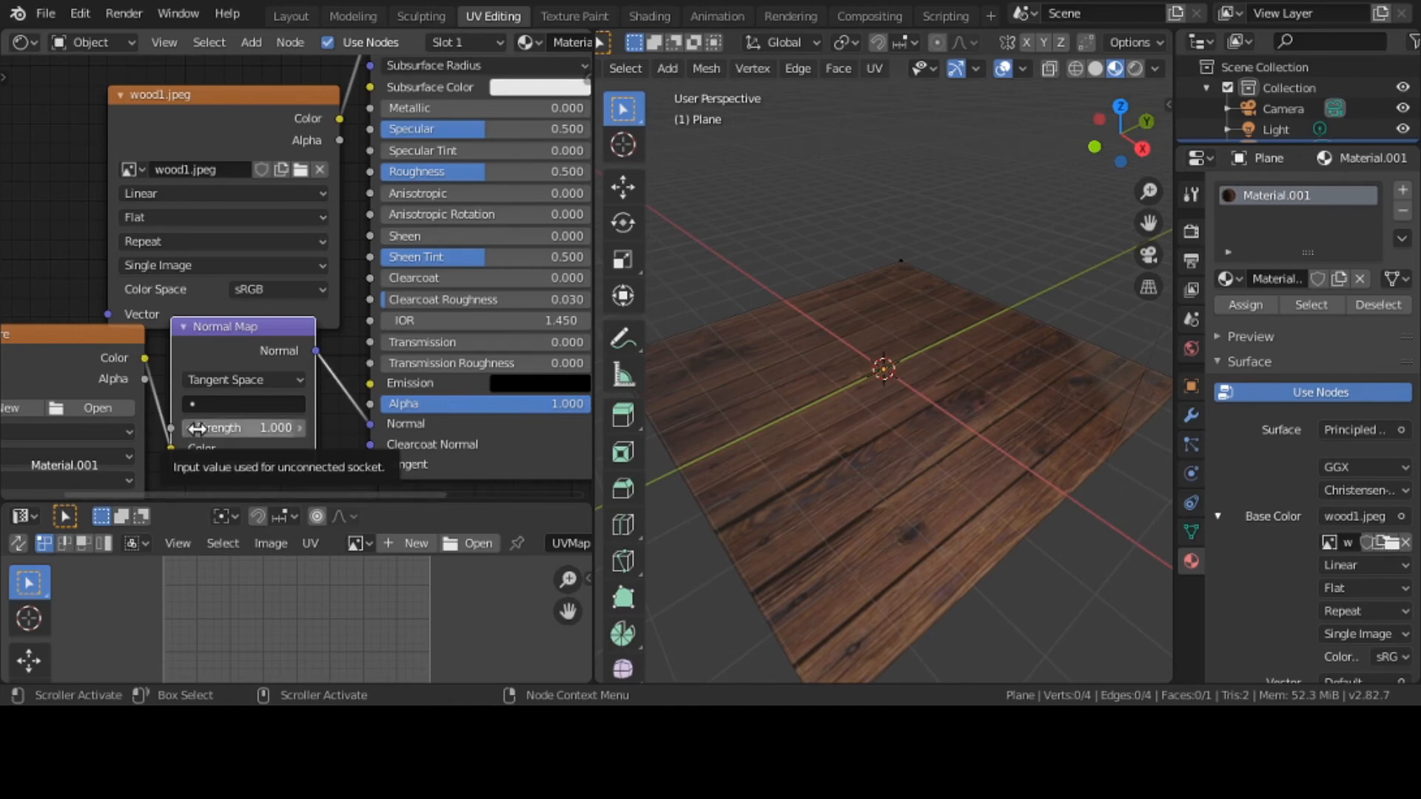
Step: Try Normal Map strengths of 8.5 and 3.9 on the wood plane
drag(245, 427, 276, 428)
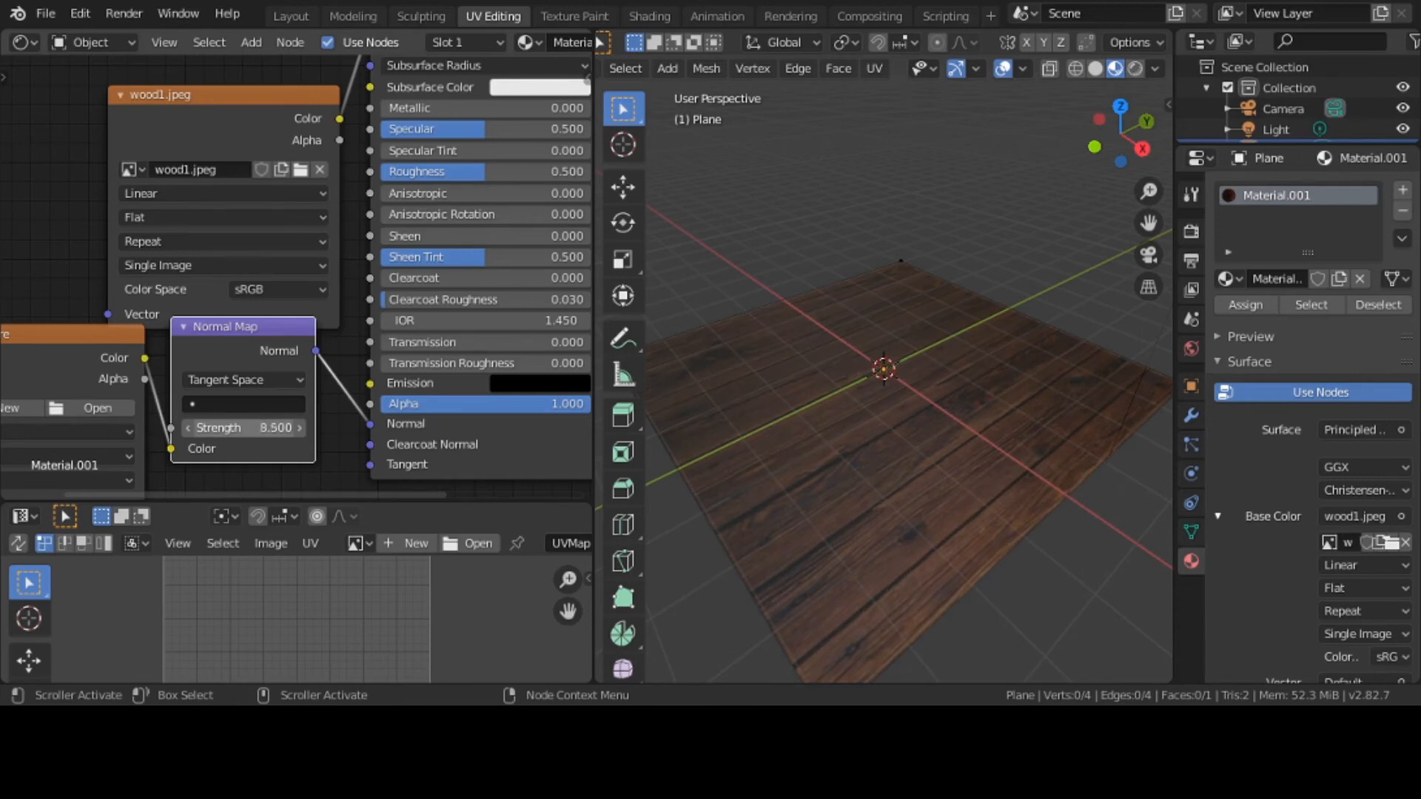
drag(275, 427, 244, 428)
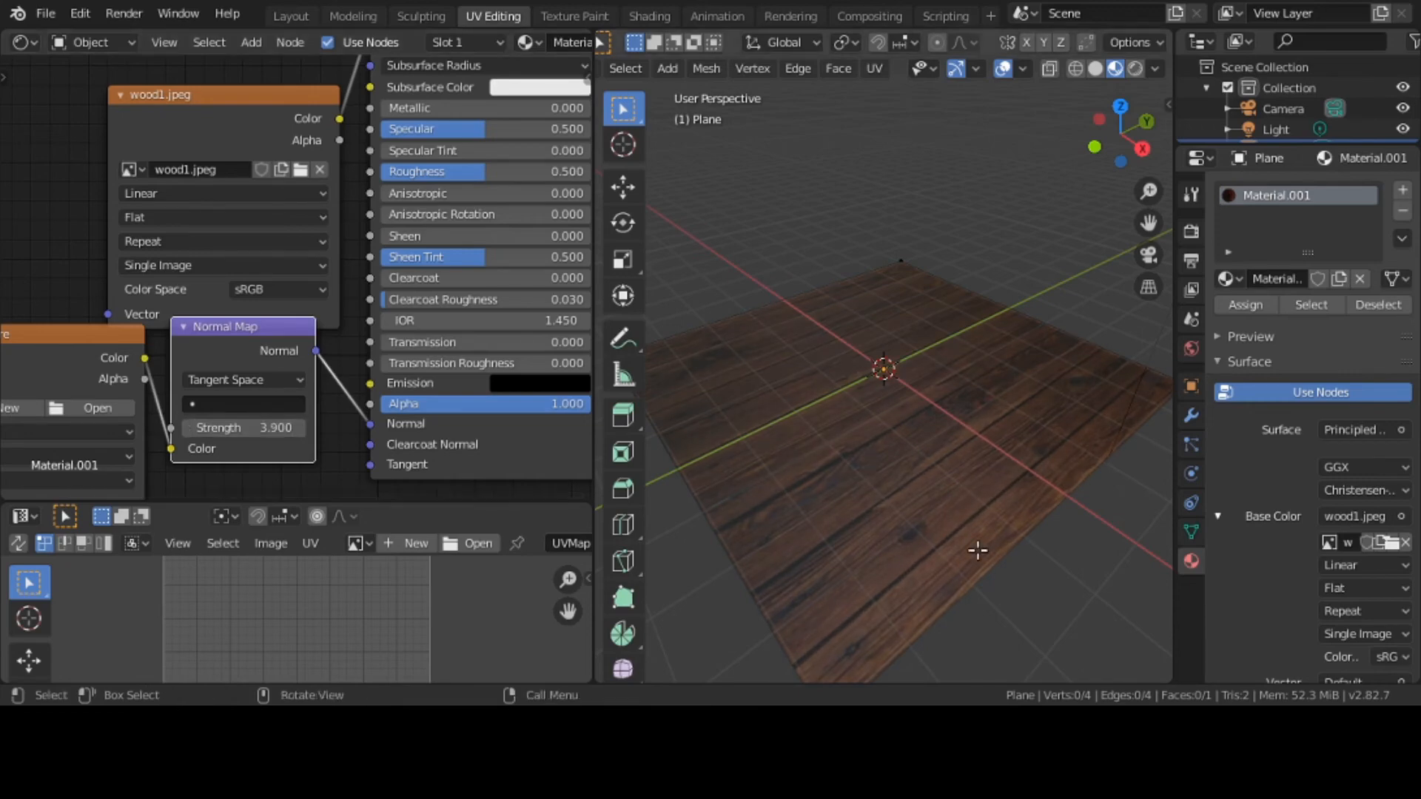
middle_drag(970, 529, 891, 173)
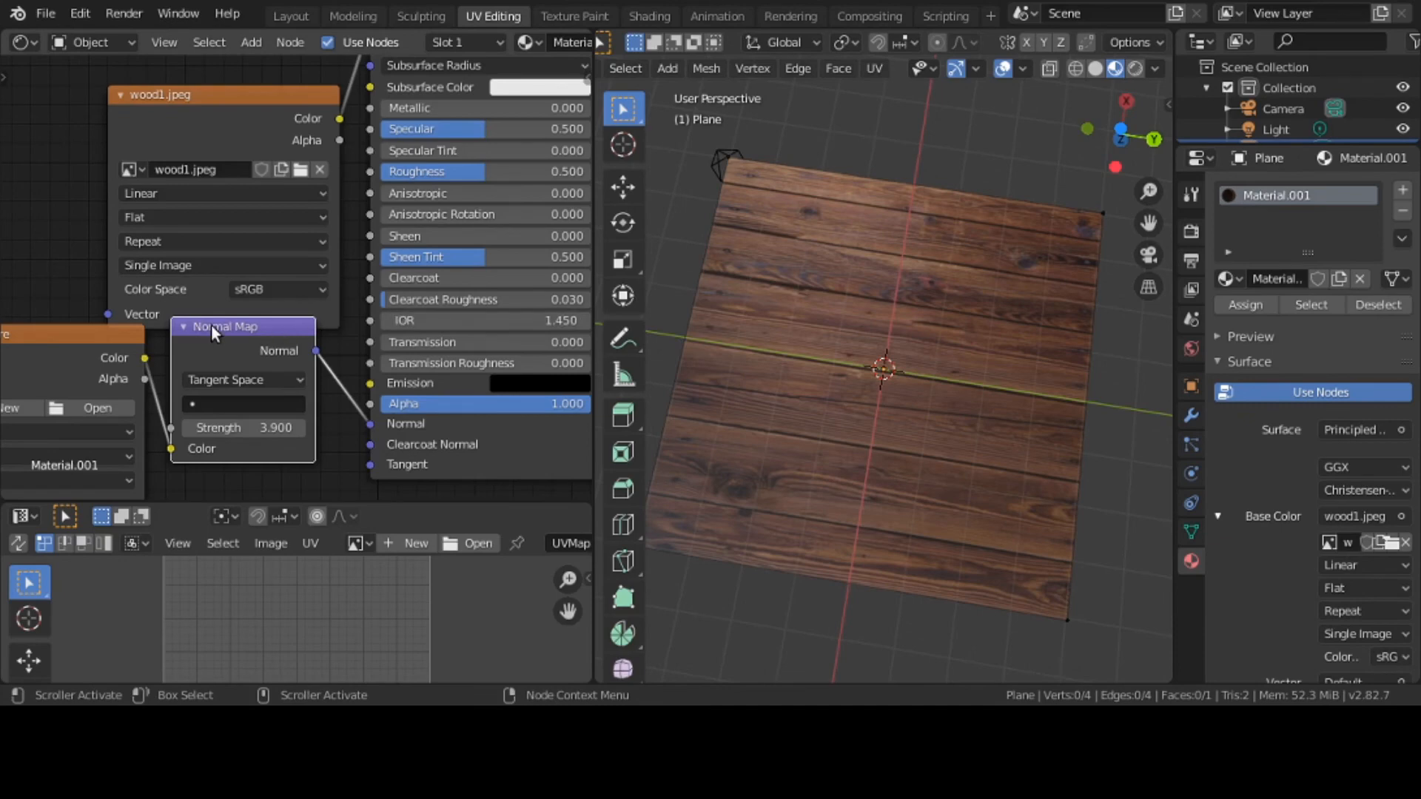
Step: Mute and unmute the Normal Map node while examining the plane's shading from above, below and low angles
key(m)
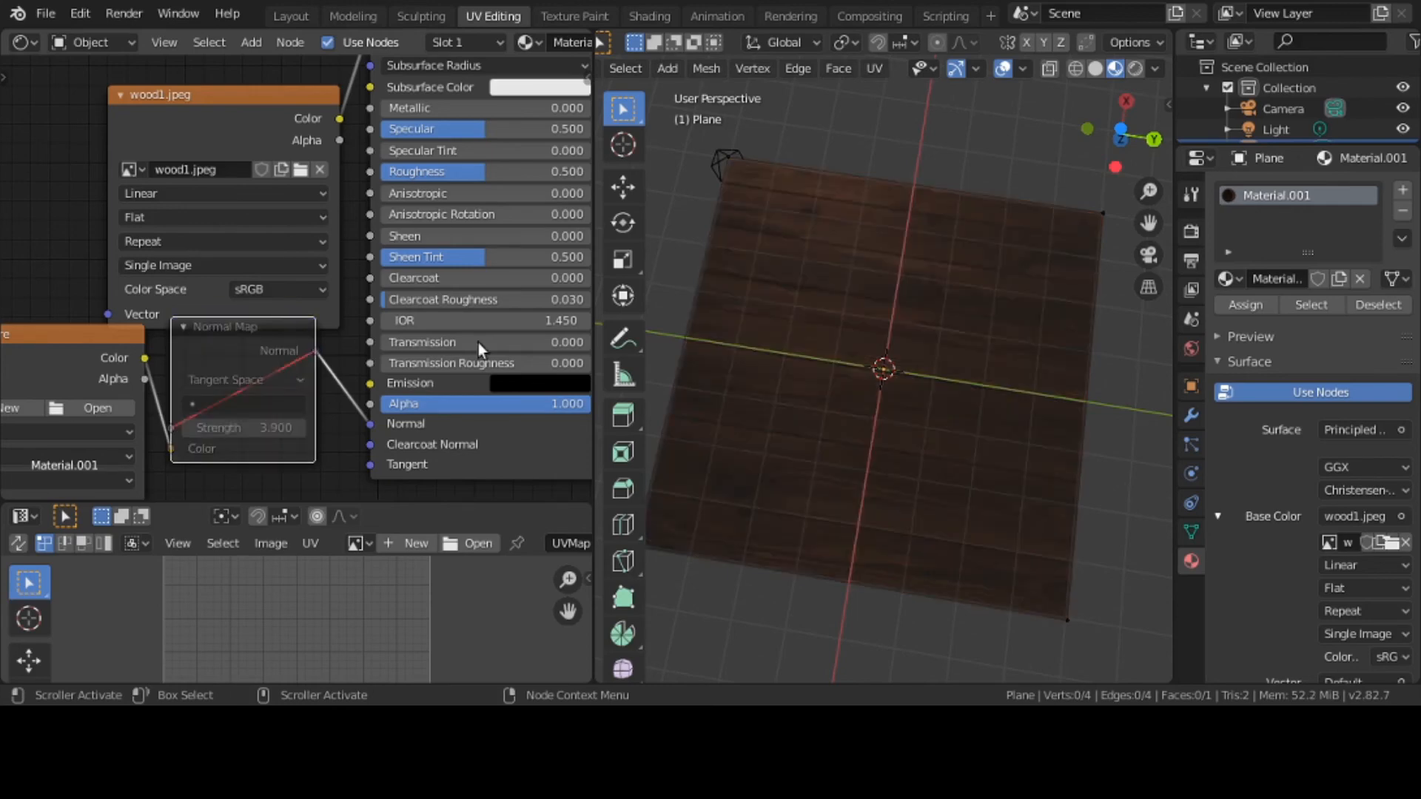
middle_drag(910, 380, 943, 128)
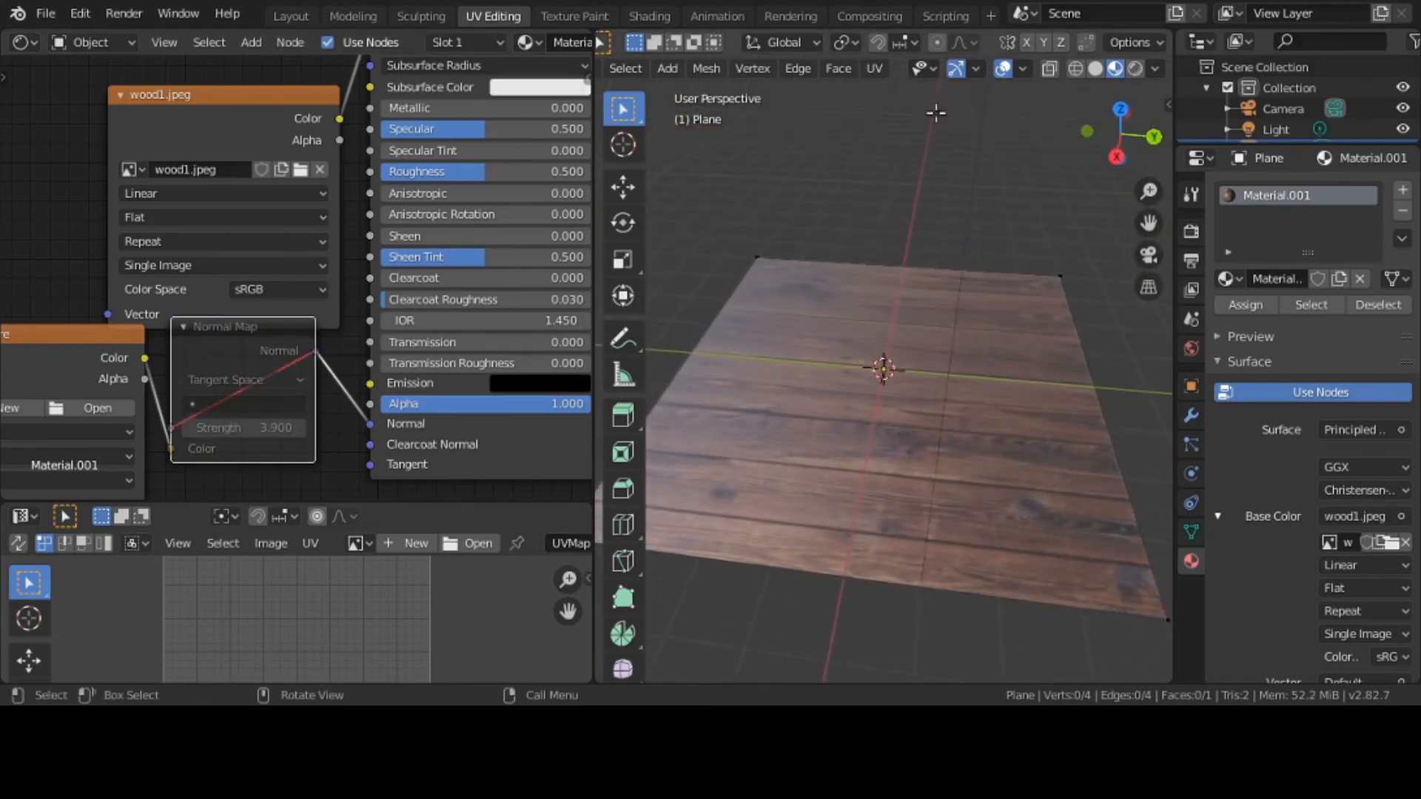
middle_drag(921, 333, 953, 433)
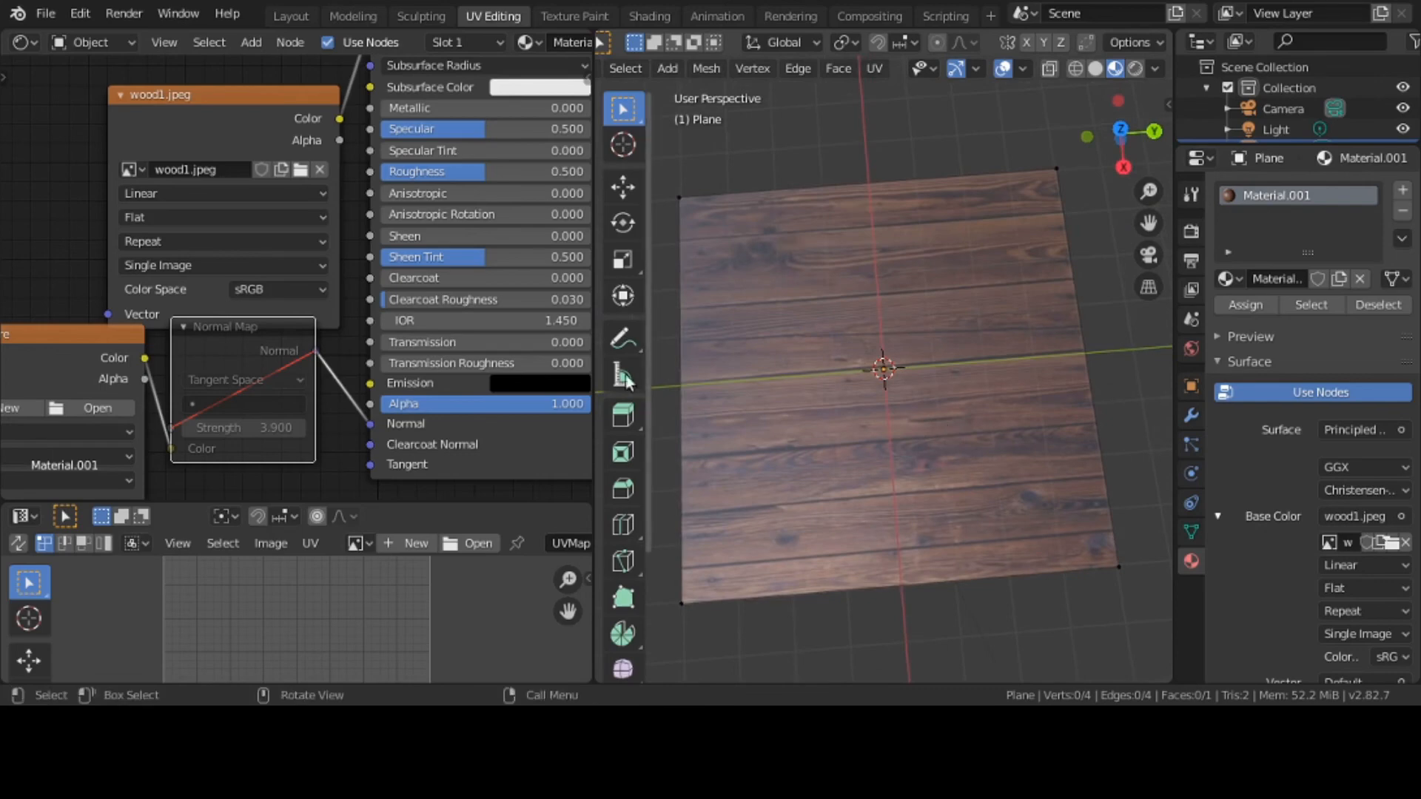
middle_drag(999, 548, 977, 311)
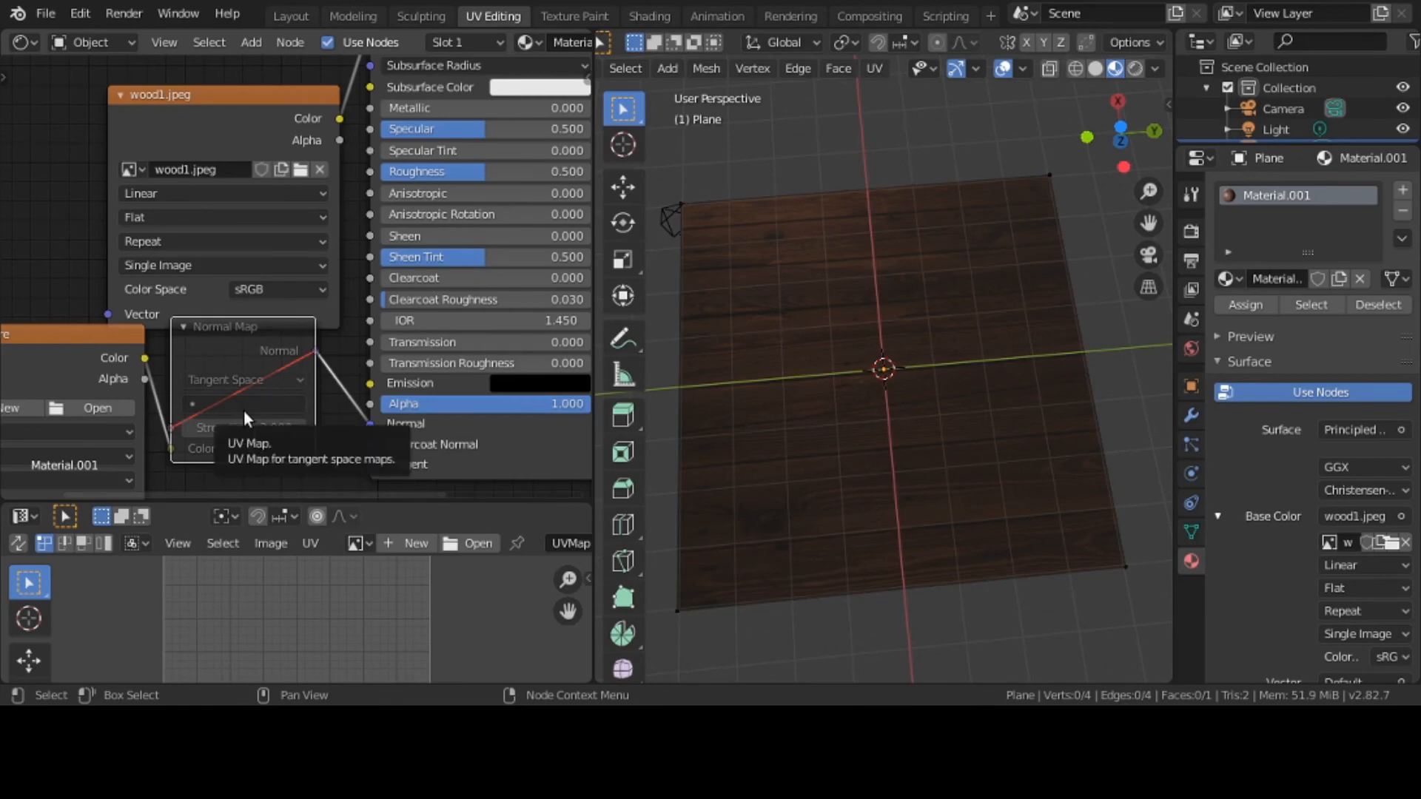
key(m)
middle_drag(834, 333, 983, 127)
middle_drag(916, 254, 980, 242)
middle_drag(818, 466, 860, 370)
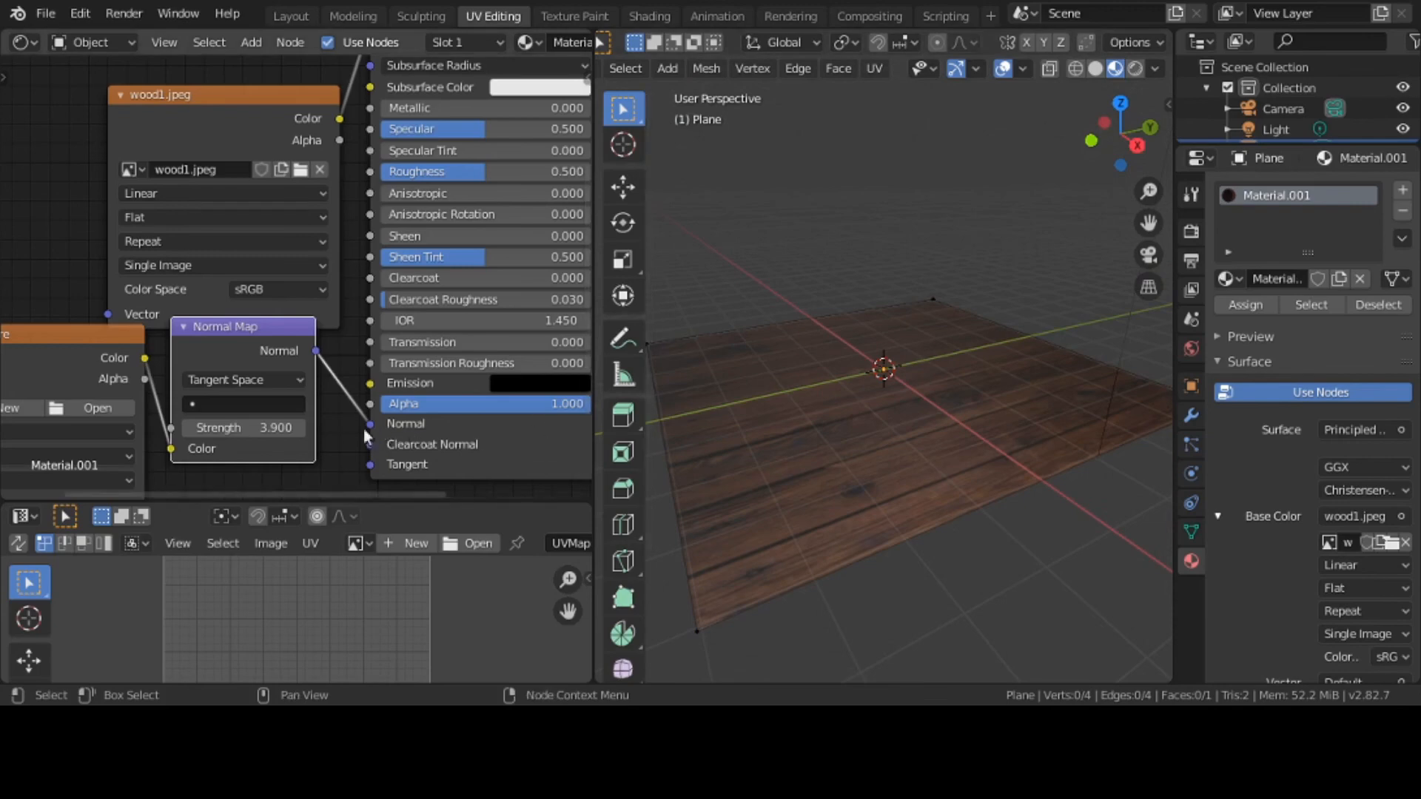
Step: Set the Normal Map strength to 1 and toggle the node's mute off and on to check its effect
click(282, 426)
text(1)
key(Return)
middle_drag(954, 415, 980, 466)
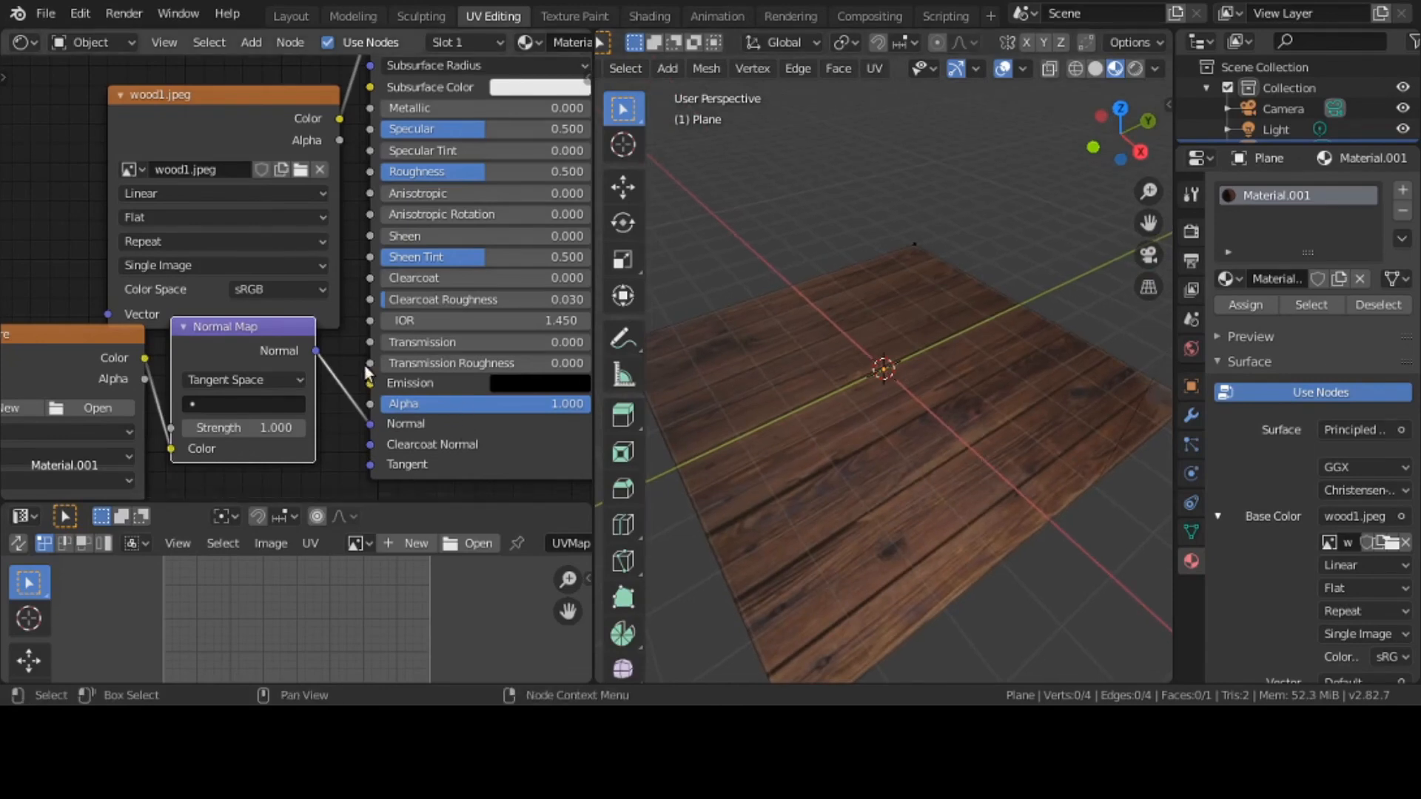
key(m)
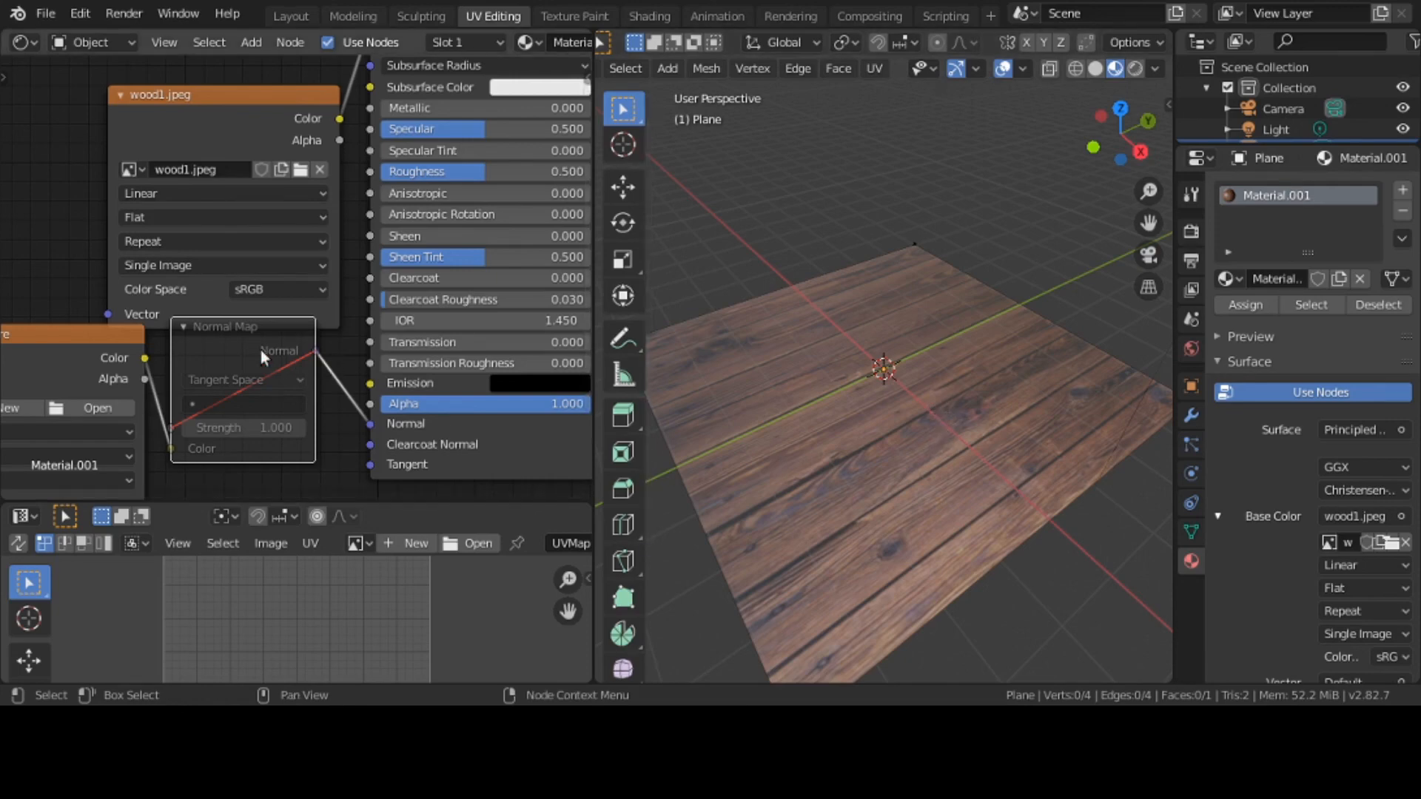
key(m)
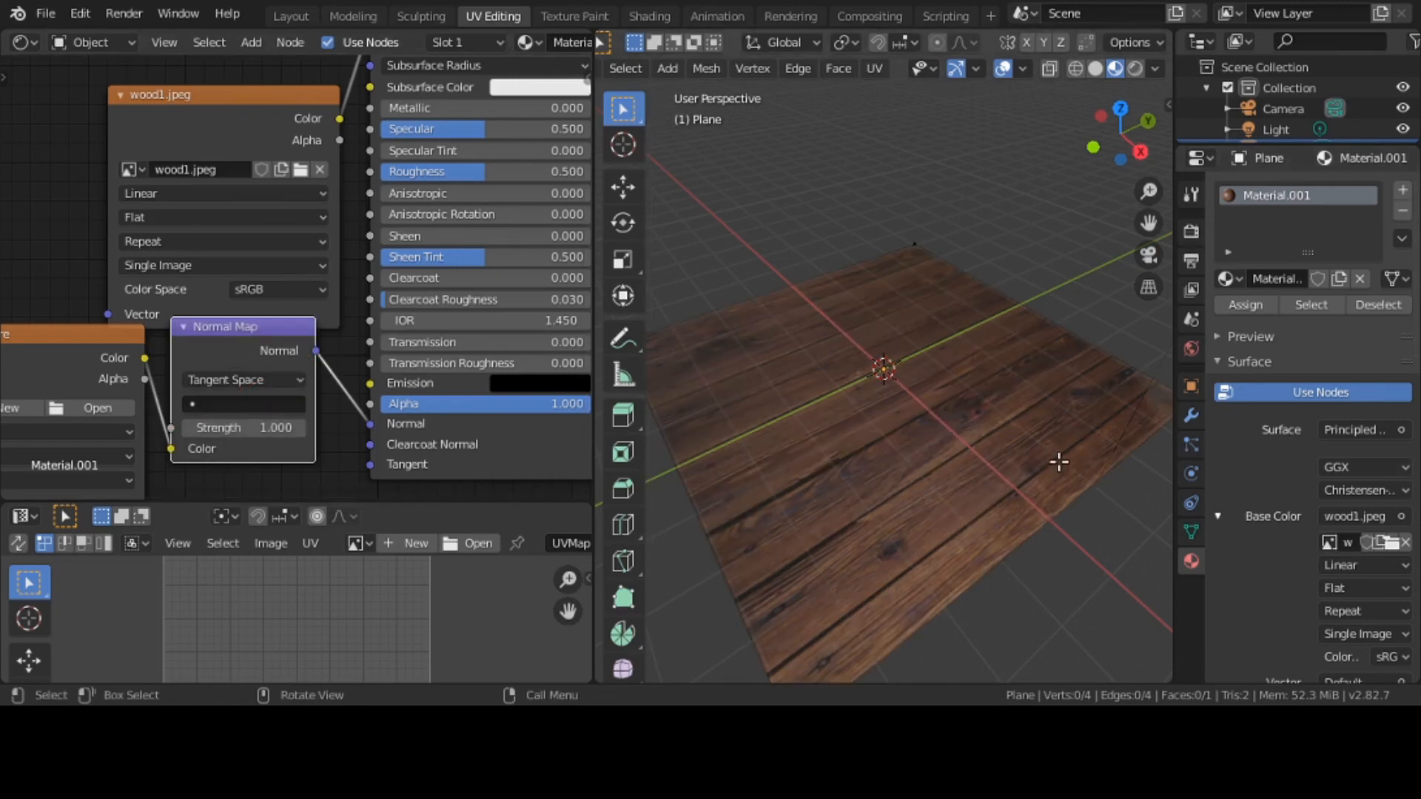